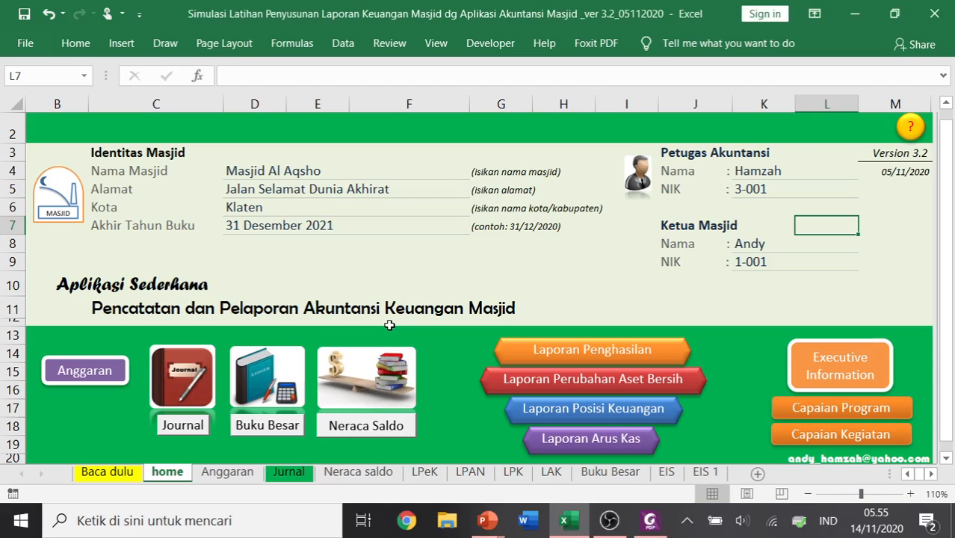
On the Anggaran sheet, set row 4's program to "2 Program ZISWAF" and its activity to "33 ZISWAF"
{"action": "left_click", "coordinate": [227, 472]}
{"action": "left_click", "coordinate": [153, 178]}
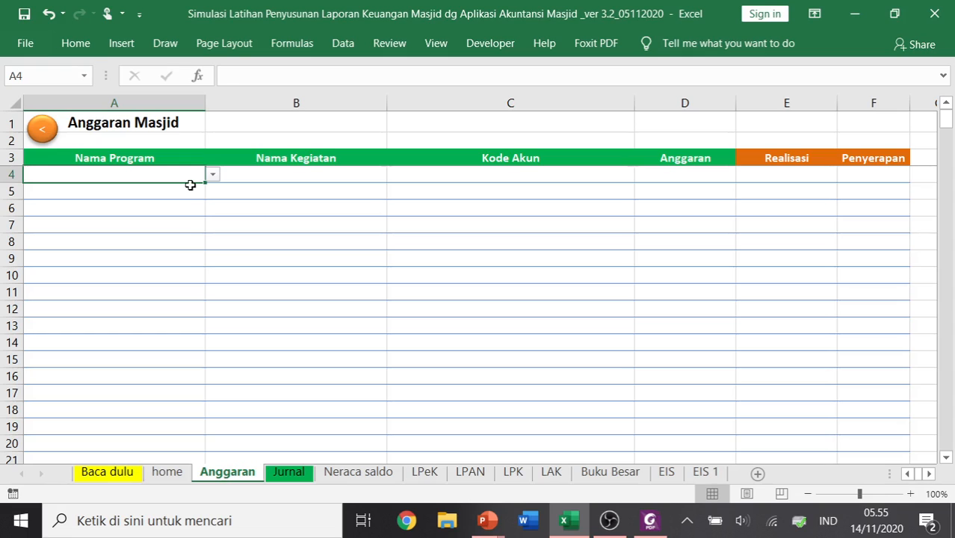
{"action": "left_click", "coordinate": [212, 175]}
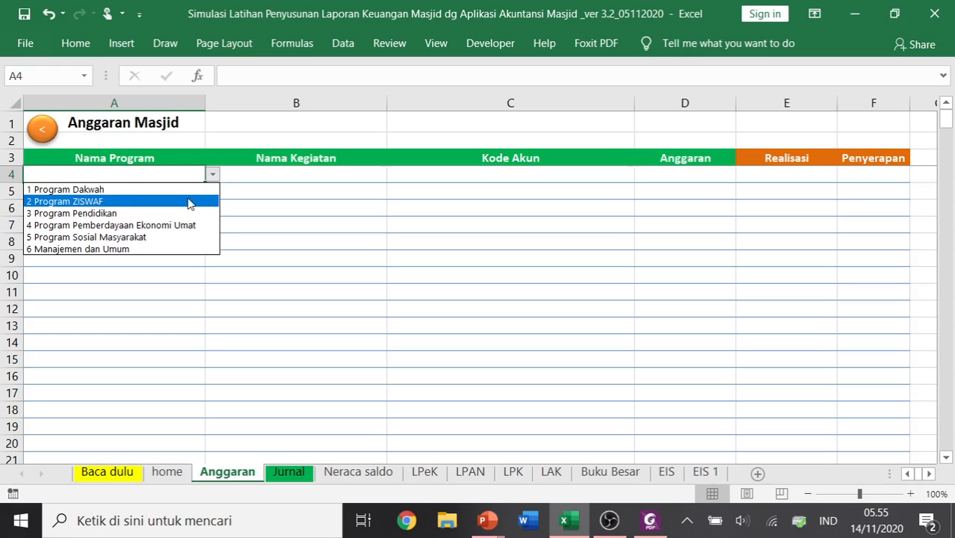
{"action": "left_click", "coordinate": [192, 201]}
{"action": "left_click", "coordinate": [256, 176]}
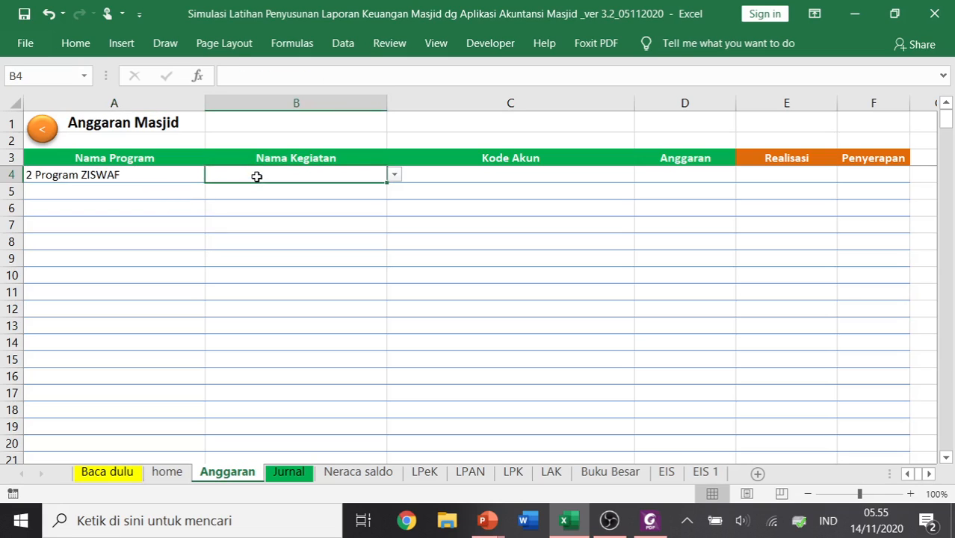
{"action": "left_click", "coordinate": [393, 175]}
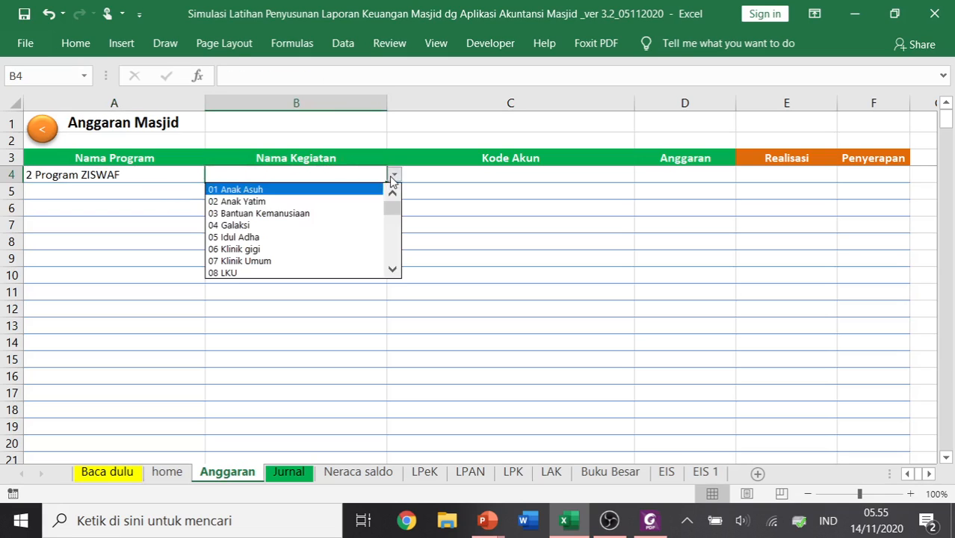
{"action": "left_click_drag", "start_coordinate": [388, 211], "coordinate": [397, 268]}
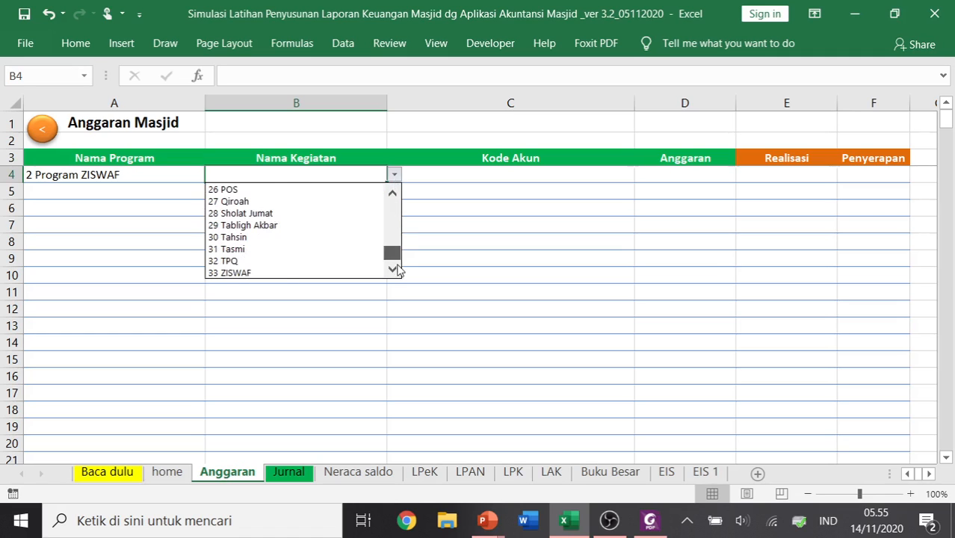
{"action": "left_click", "coordinate": [323, 274]}
Assign account "412199 Infaq Ibadah Wajib dan Sunnah Lainnya" to row 4, found with the keyword infaq, and budget 36000000
{"action": "left_click", "coordinate": [451, 178]}
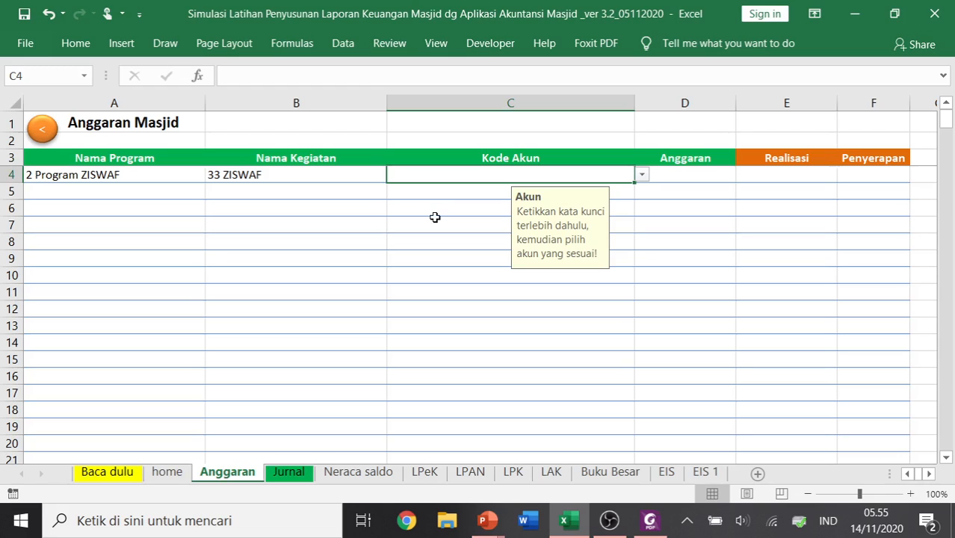
{"action": "type", "text": "infaq"}
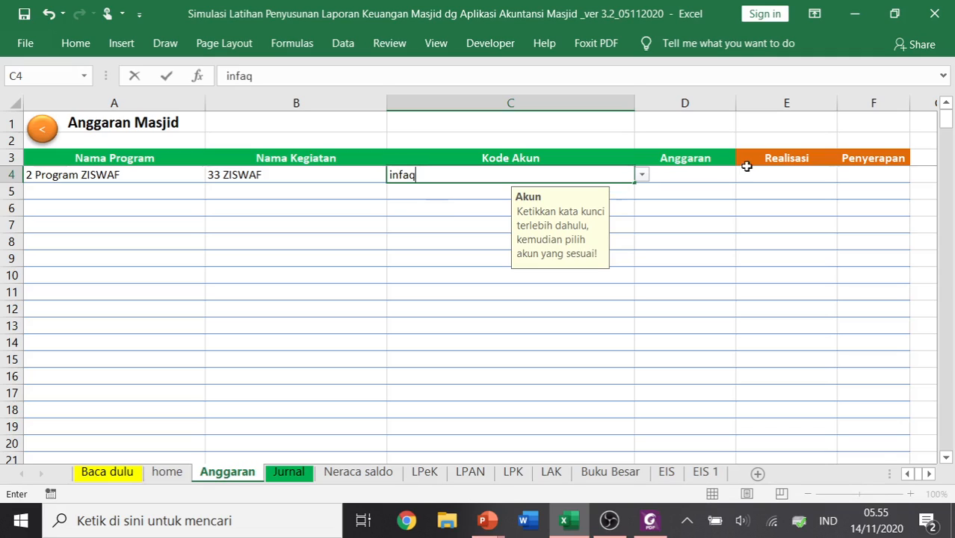
{"action": "left_click", "coordinate": [643, 176]}
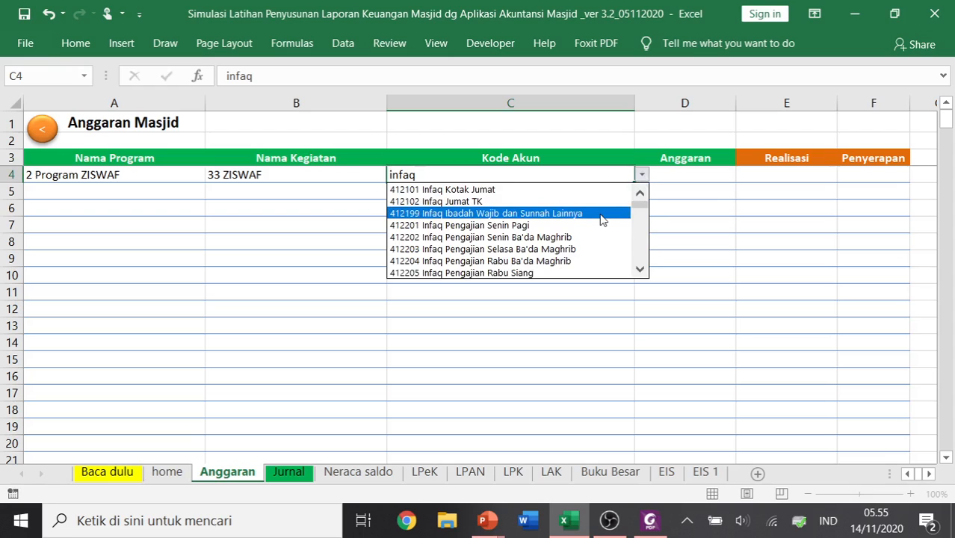
{"action": "left_click", "coordinate": [601, 217]}
{"action": "left_click", "coordinate": [694, 179]}
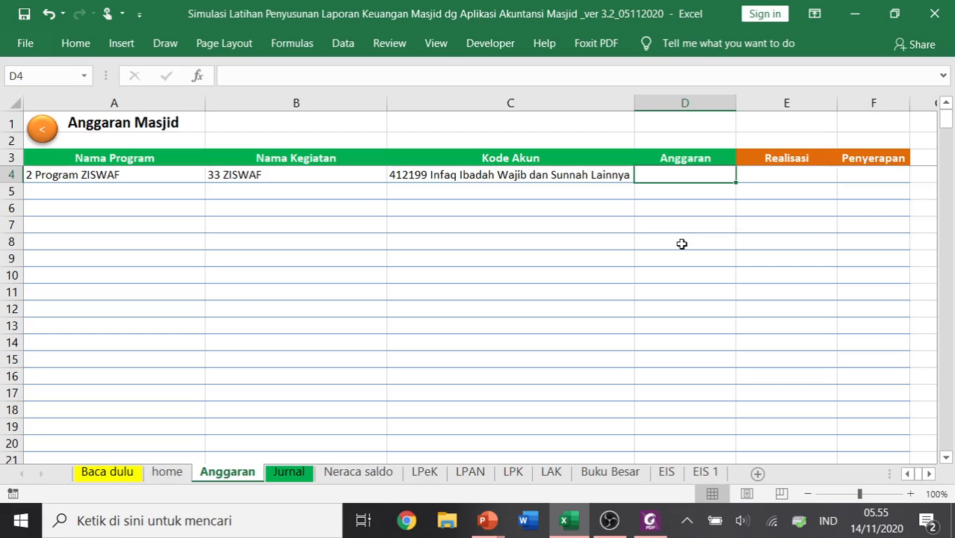
{"action": "type", "text": "3600"}
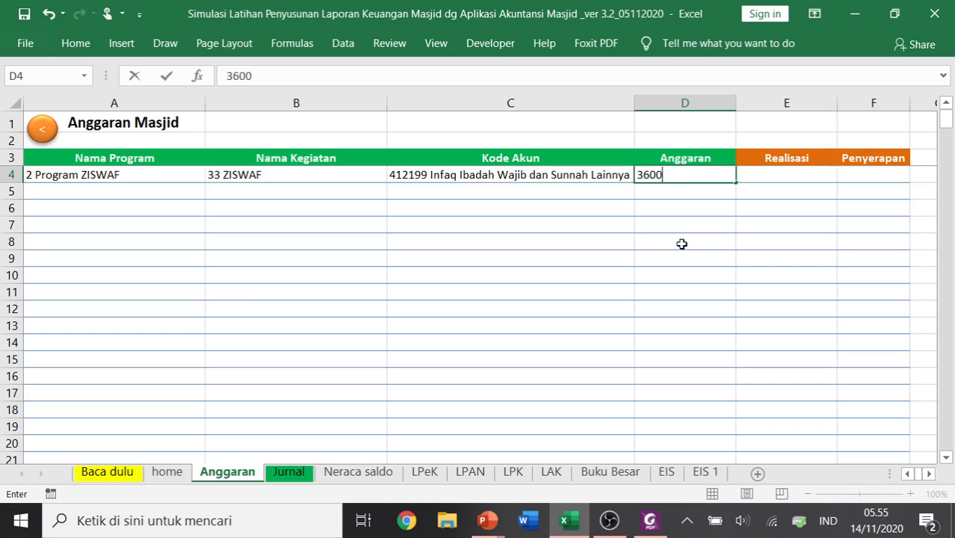
{"action": "type", "text": "0000"}
{"action": "left_click", "coordinate": [526, 223]}
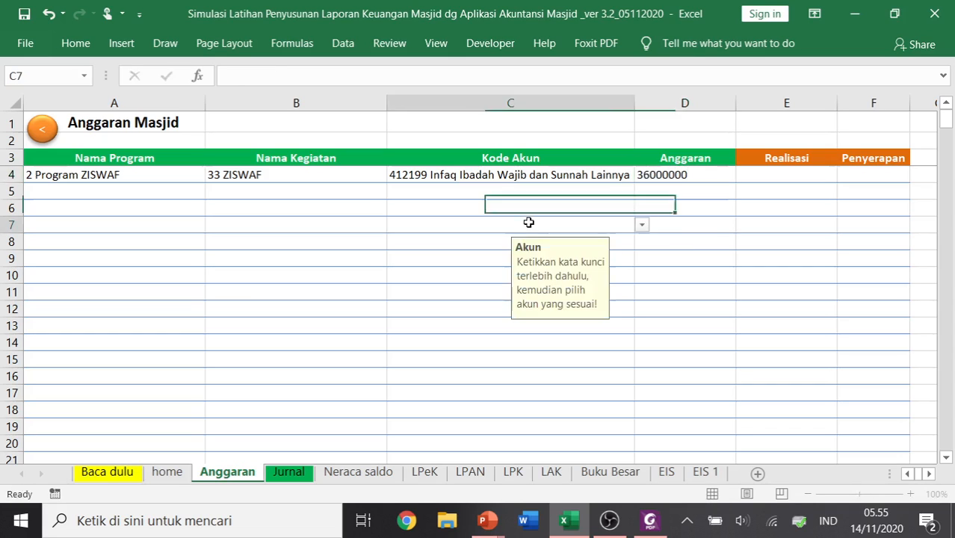
Fill row 5's program with "2 Program ZISWAF" from the row above and choose "28 Sholat Jumat" as its activity
{"action": "left_click", "coordinate": [150, 193]}
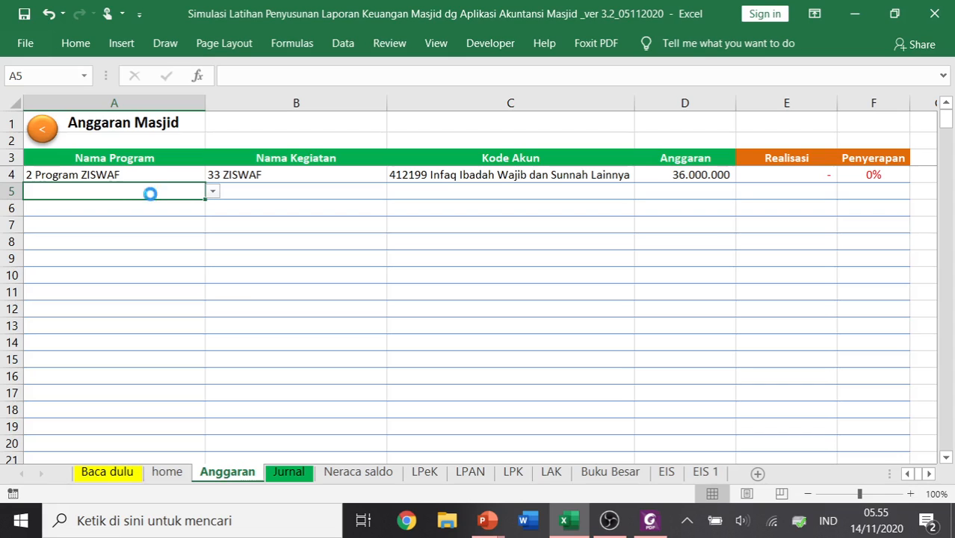
{"action": "key", "text": "ctrl+d"}
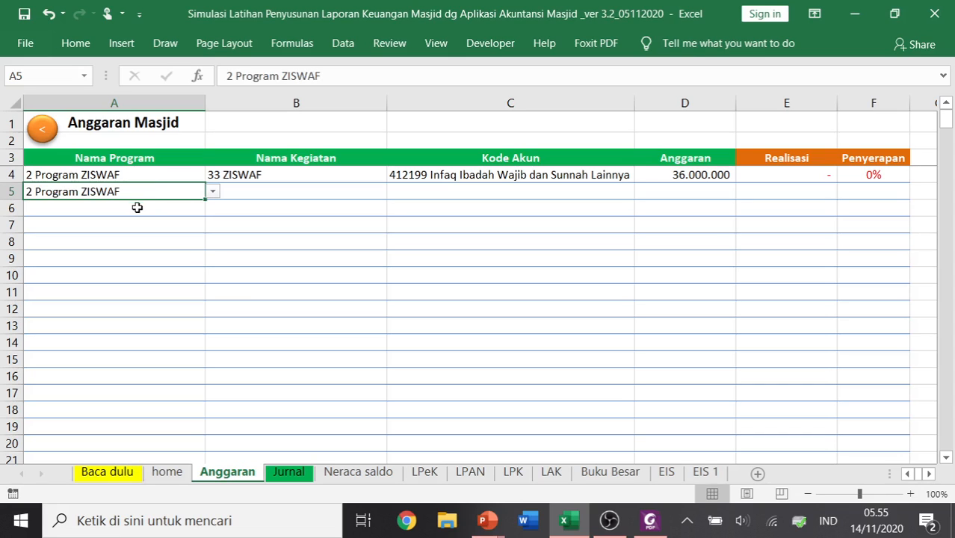
{"action": "left_click", "coordinate": [136, 206]}
{"action": "left_click", "coordinate": [134, 192]}
{"action": "left_click", "coordinate": [234, 192]}
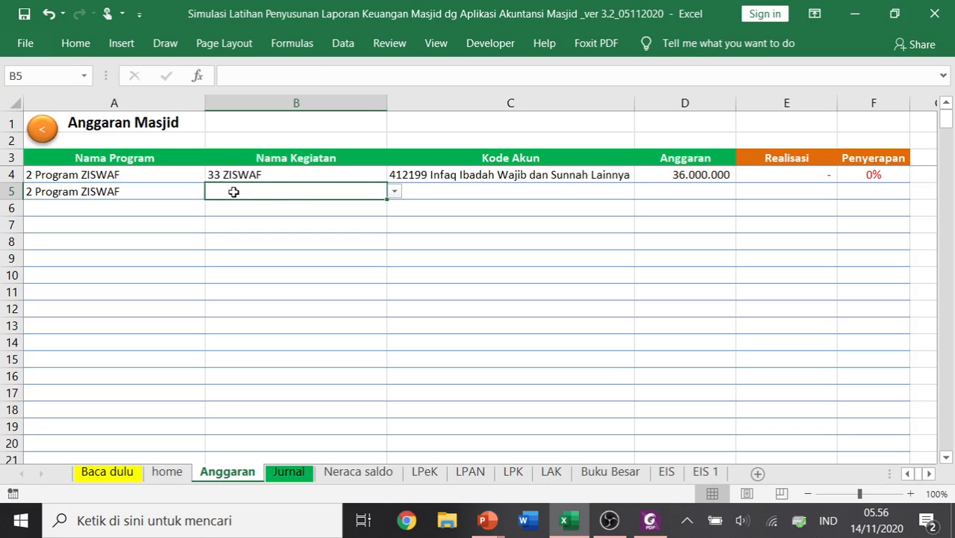
{"action": "left_click", "coordinate": [395, 192]}
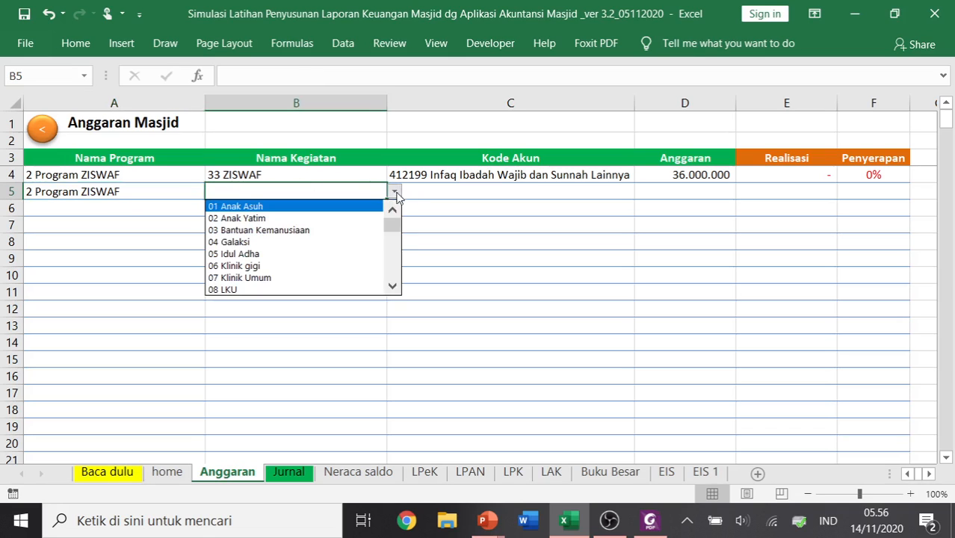
{"action": "left_click_drag", "start_coordinate": [398, 225], "coordinate": [394, 277]}
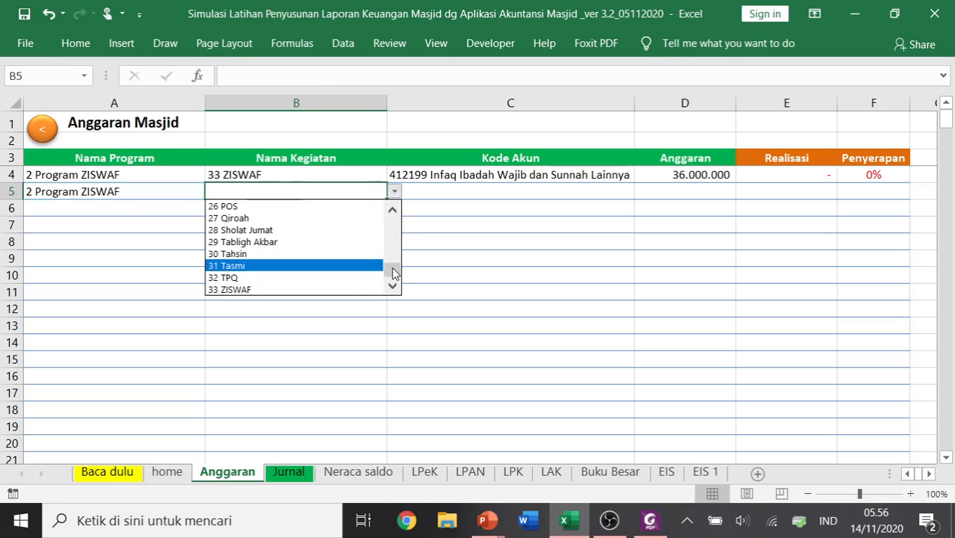
{"action": "left_click_drag", "start_coordinate": [392, 267], "coordinate": [394, 266]}
{"action": "left_click", "coordinate": [374, 267]}
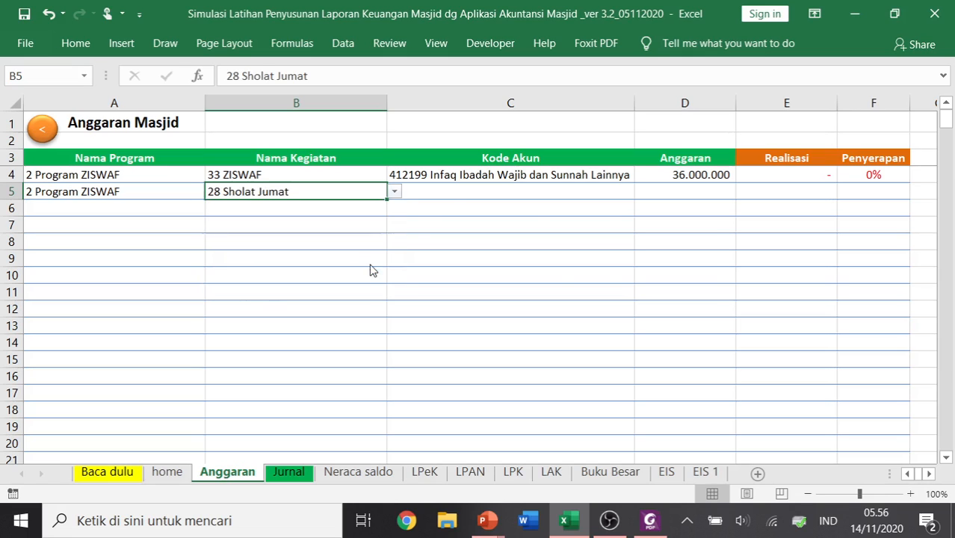
Assign account "412101 Infaq Kotak Jumat" to row 5, found with the keyword infaq, and budget 12000000
{"action": "left_click", "coordinate": [449, 194]}
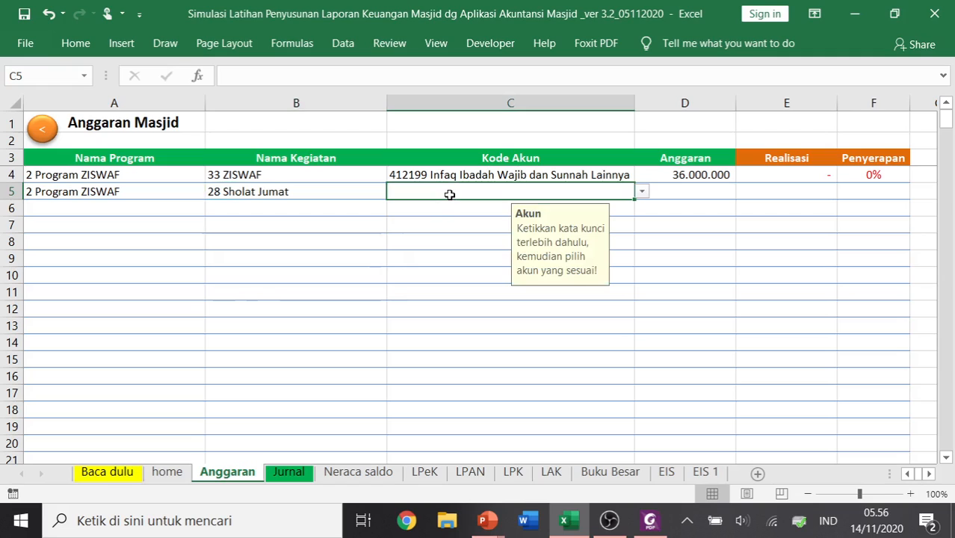
{"action": "type", "text": "in"}
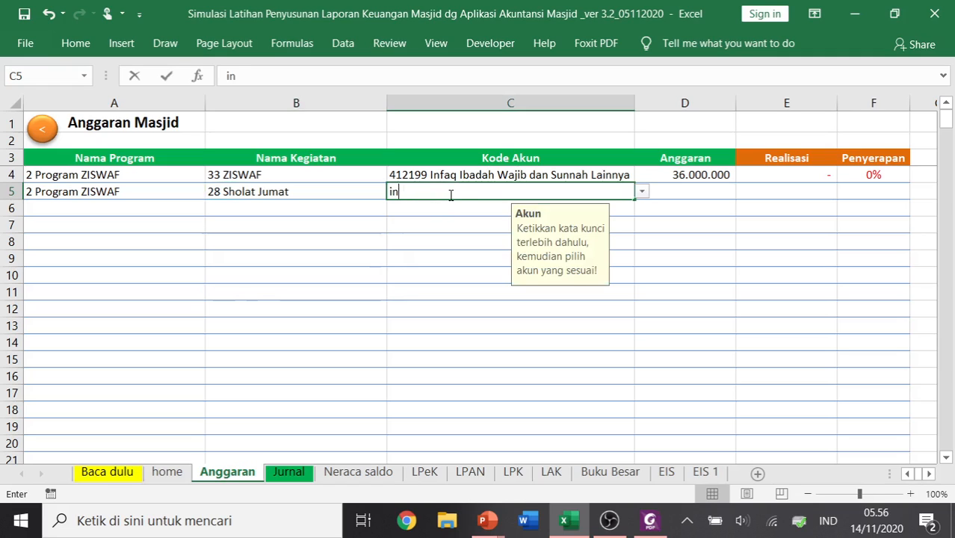
{"action": "type", "text": "faq"}
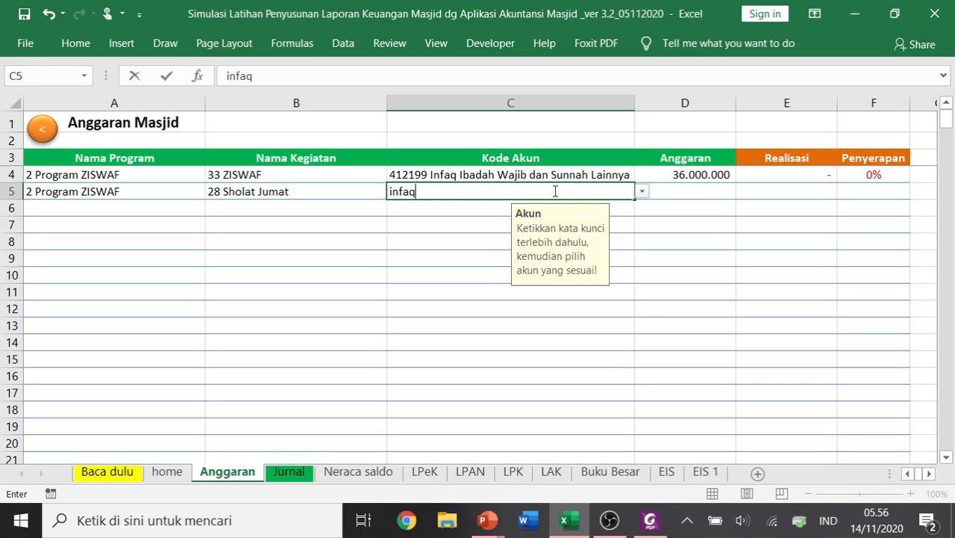
{"action": "left_click", "coordinate": [641, 193]}
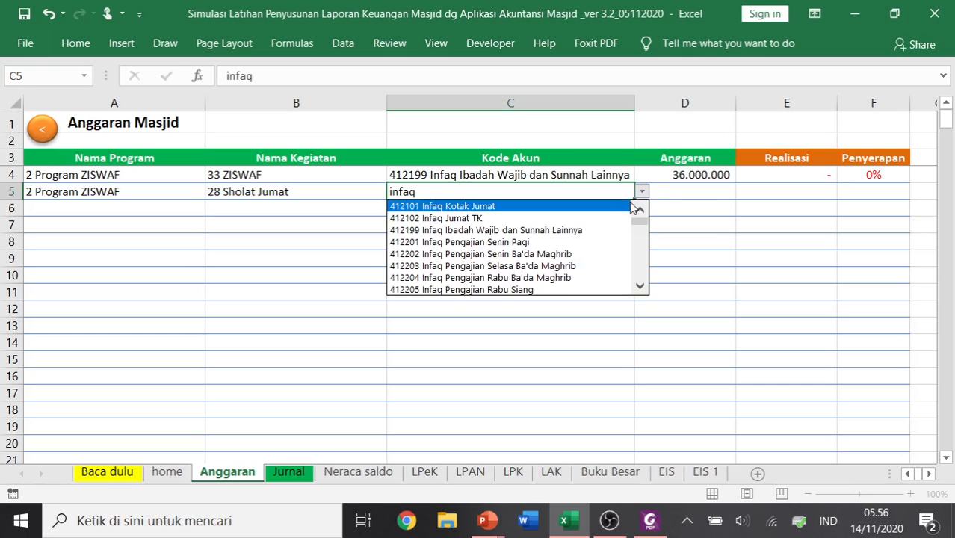
{"action": "left_click", "coordinate": [624, 206]}
{"action": "left_click", "coordinate": [672, 193]}
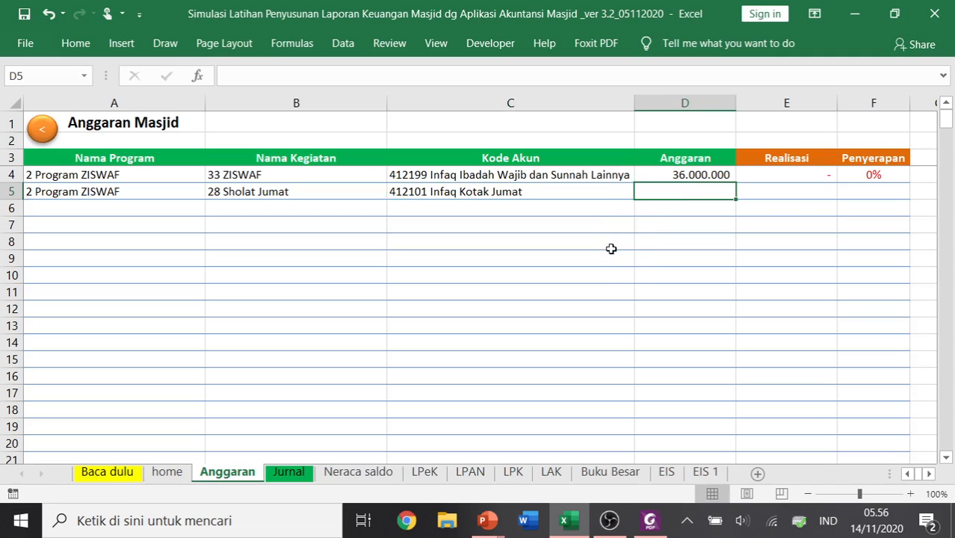
{"action": "type", "text": "12.000.00"}
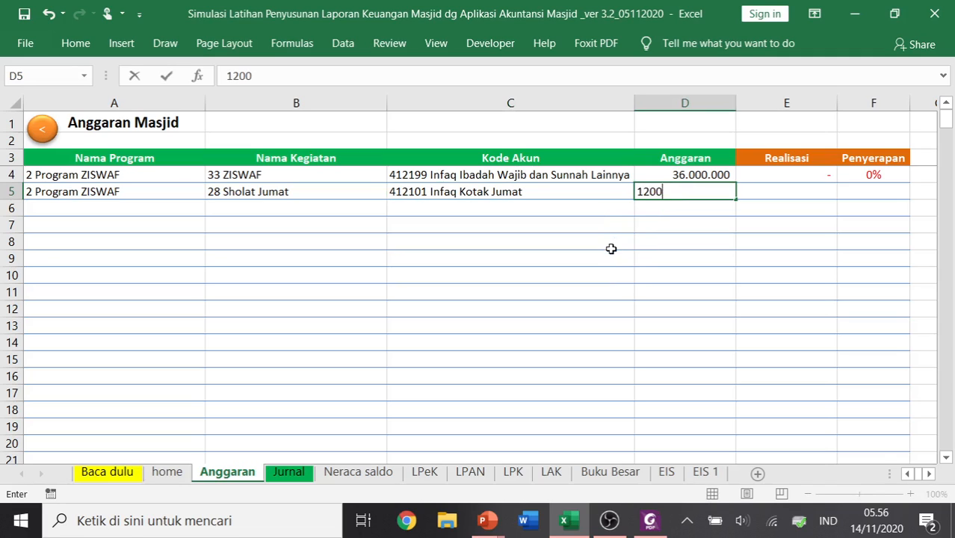
{"action": "type", "text": "0"}
{"action": "key", "text": "Return"}
Fill row 6's program with "2 Program ZISWAF" from the row above and copy the "33 ZISWAF" activity from row 4 into it
{"action": "key", "text": "Left"}
{"action": "key", "text": "Left"}
{"action": "key", "text": "Left"}
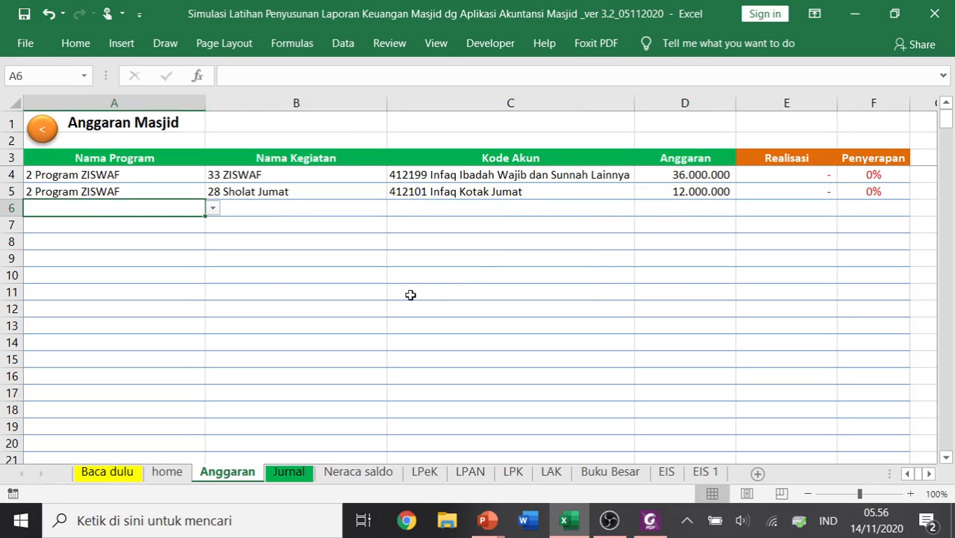
{"action": "key", "text": "ctrl+d"}
{"action": "left_click", "coordinate": [292, 203]}
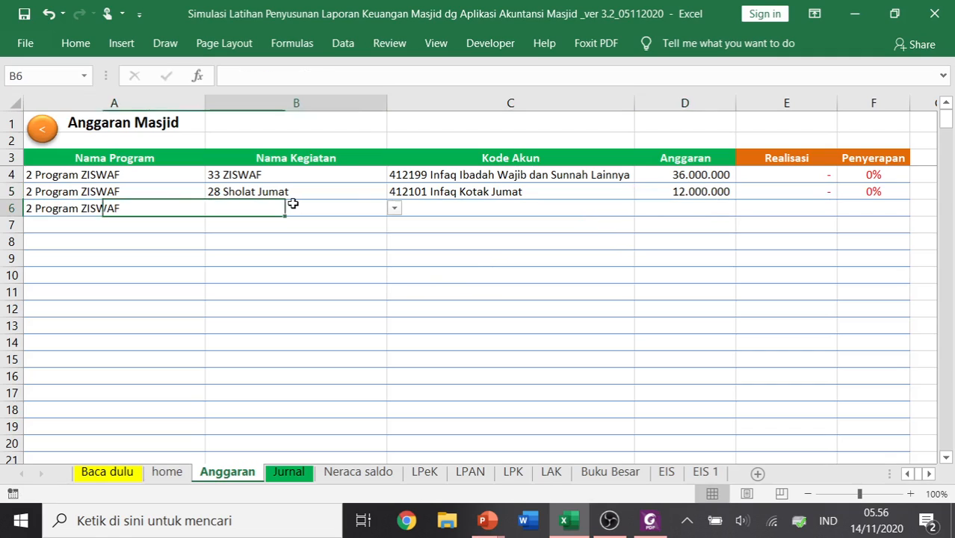
{"action": "left_click", "coordinate": [337, 179]}
{"action": "key", "text": "ctrl+c"}
{"action": "left_click", "coordinate": [305, 207]}
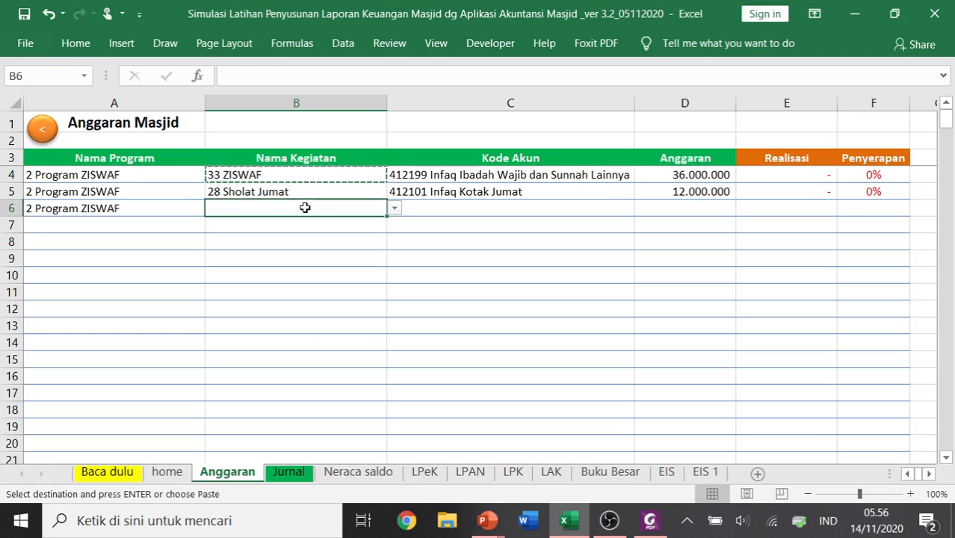
{"action": "key", "text": "ctrl+v"}
Assign account "411102 Penerimaan Zakat Mal" to row 6, found with the keyword zakat, and budget 25000000
{"action": "left_click", "coordinate": [435, 210]}
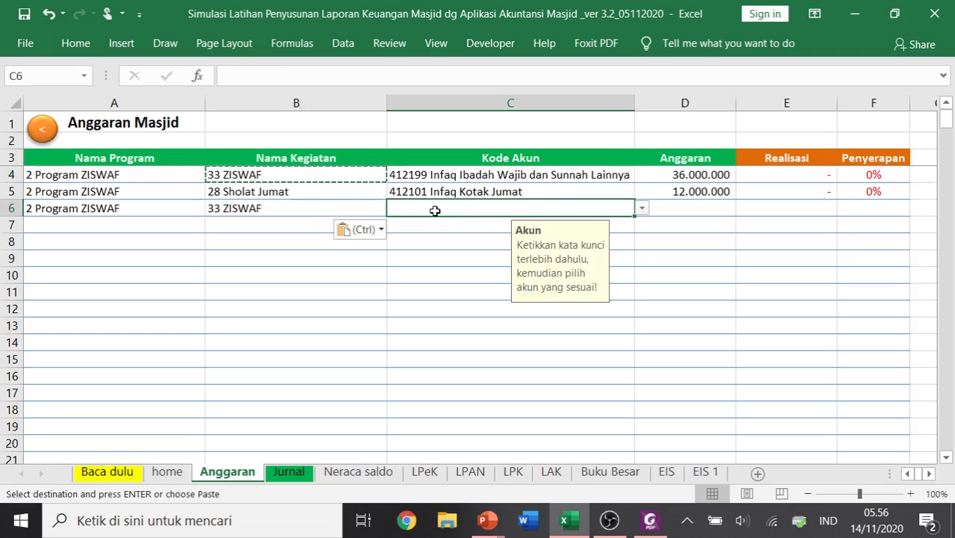
{"action": "type", "text": "zakat"}
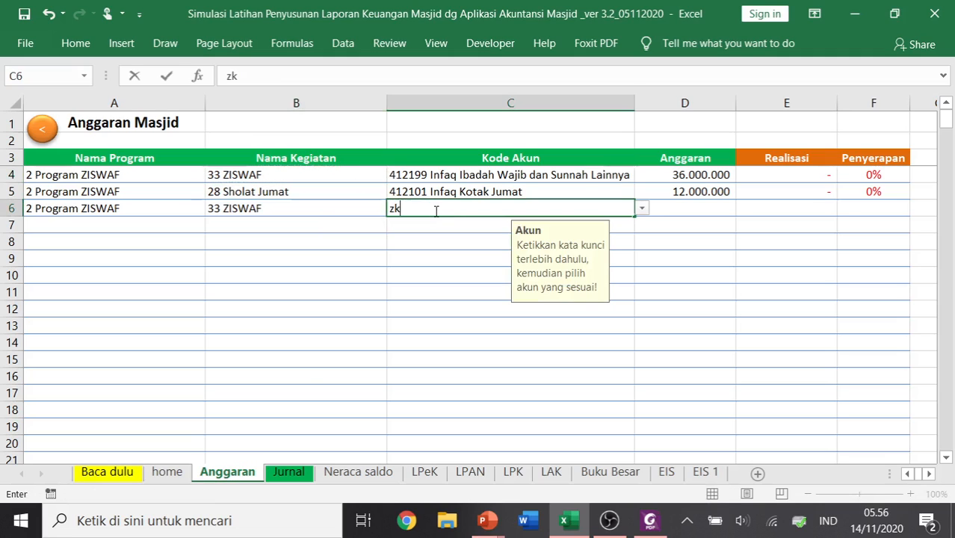
{"action": "left_click", "coordinate": [641, 208]}
{"action": "left_click", "coordinate": [617, 235]}
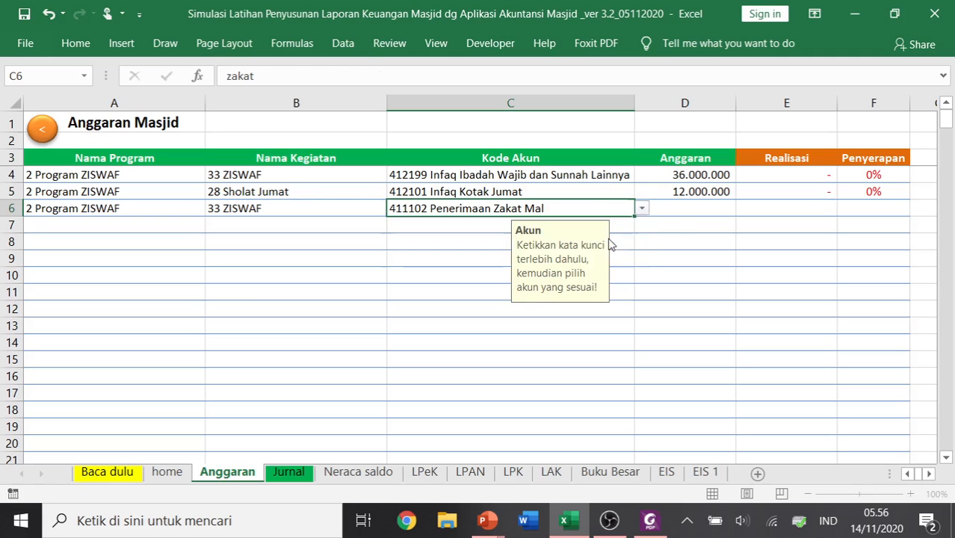
{"action": "left_click", "coordinate": [638, 217]}
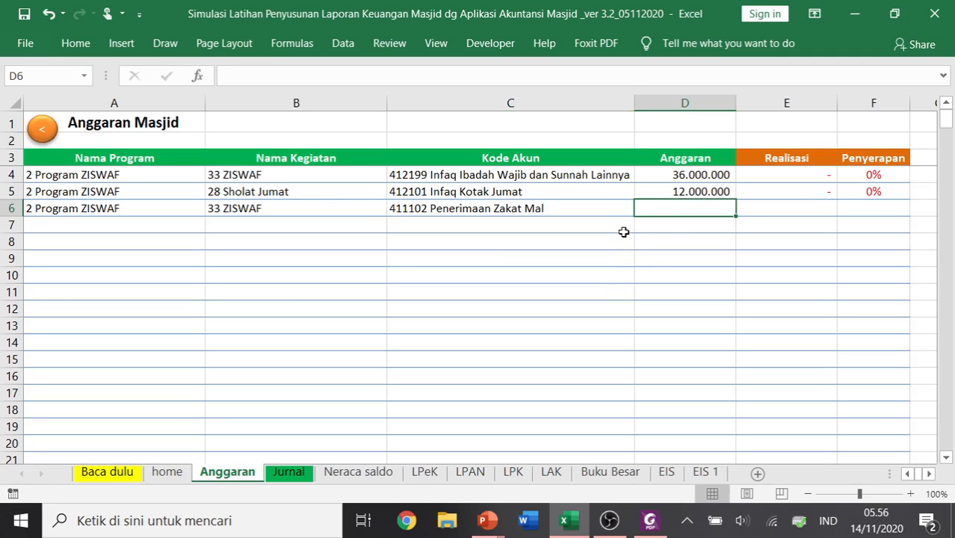
{"action": "type", "text": "25.000.0"}
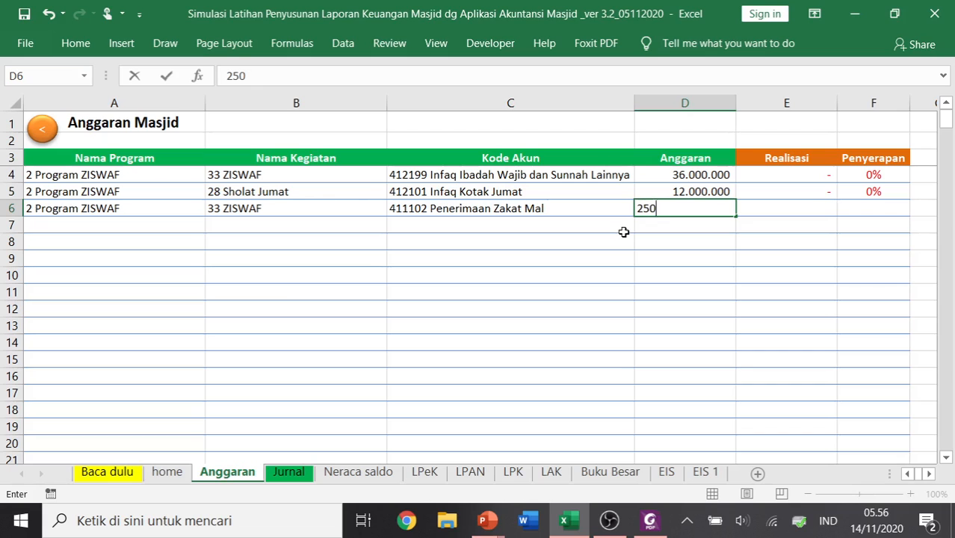
{"action": "type", "text": "00000"}
{"action": "key", "text": "Return"}
Set the Nama Program of row 7 to "1 Program Dakwah"
{"action": "key", "text": "Home"}
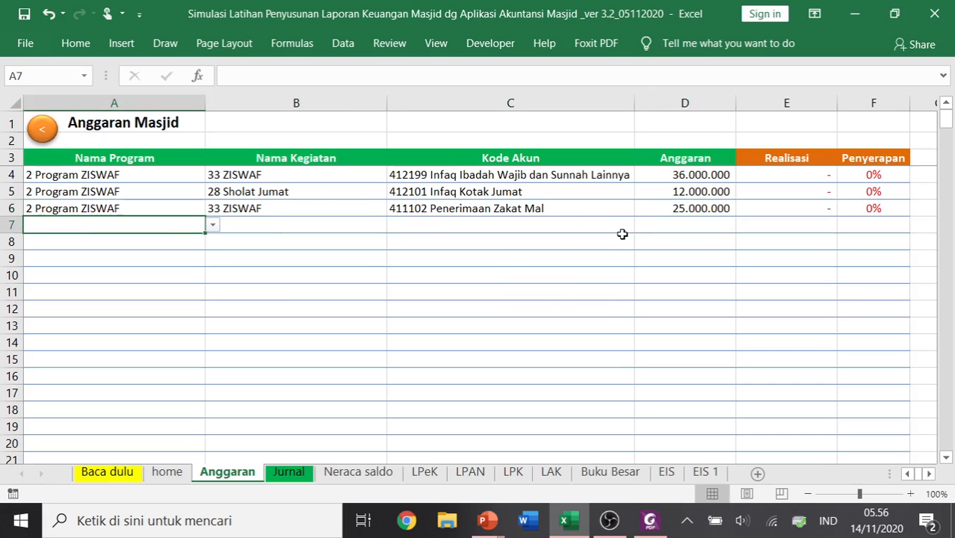
{"action": "left_click", "coordinate": [213, 225]}
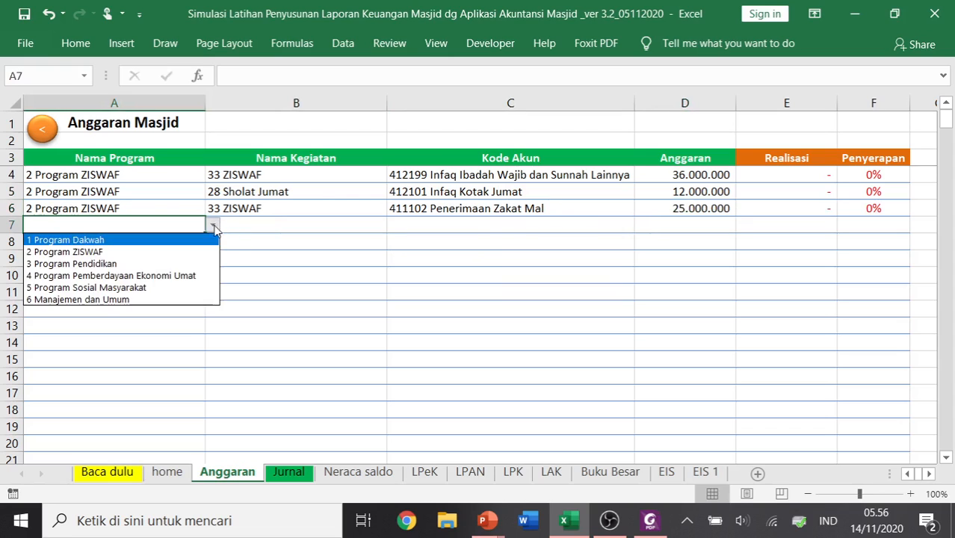
{"action": "left_click", "coordinate": [196, 240]}
Copy the "28 Sholat Jumat" activity from row 5 into row 7's Nama Kegiatan
{"action": "left_click", "coordinate": [248, 222]}
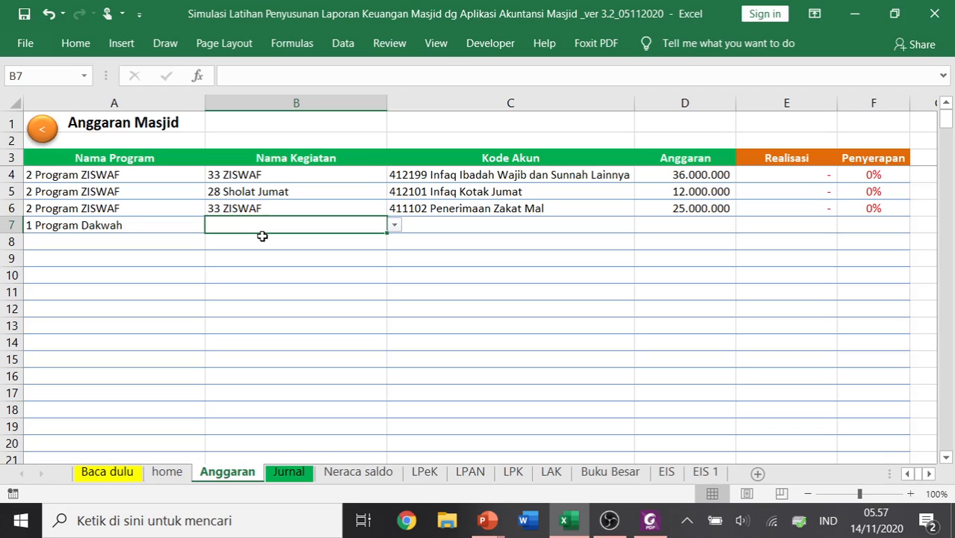
{"action": "left_click", "coordinate": [329, 191]}
{"action": "key", "text": "ctrl+c"}
{"action": "key", "text": "Down"}
{"action": "key", "text": "Down"}
{"action": "key", "text": "Down"}
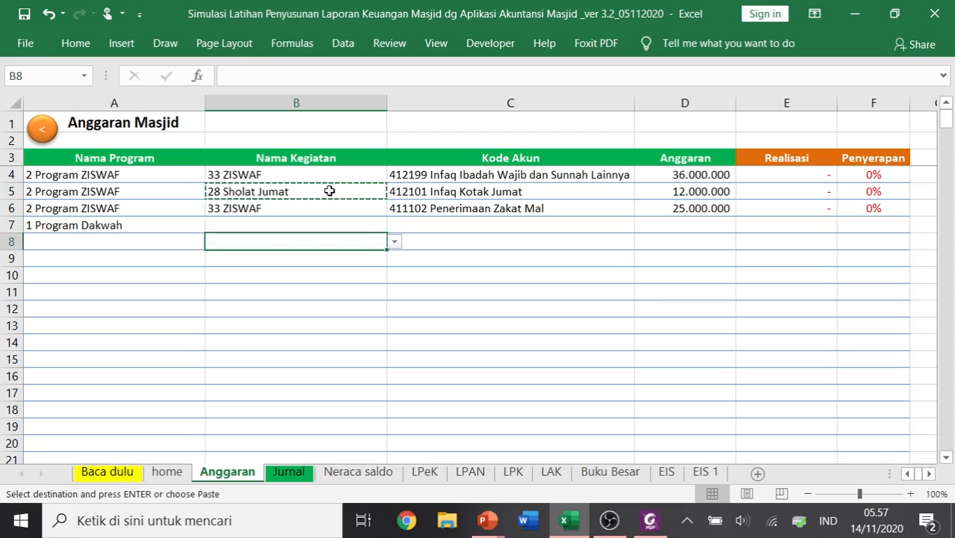
{"action": "key", "text": "Up"}
{"action": "key", "text": "ctrl+v"}
{"action": "key", "text": "Escape"}
Assign account "521105 Honor Narasumber/Penceramah" to row 7, found with the keyword honor, and budget 9.600.000
{"action": "left_click", "coordinate": [437, 224]}
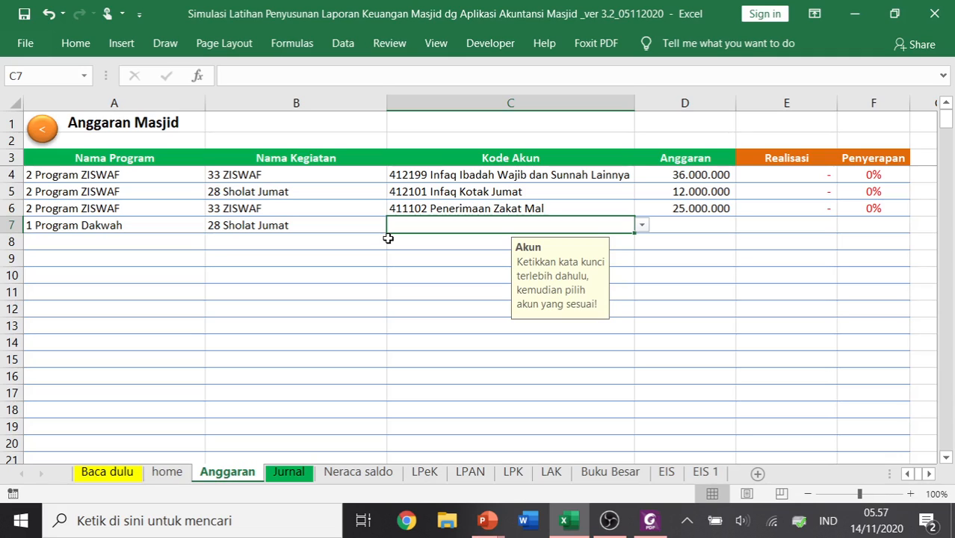
{"action": "type", "text": "honor"}
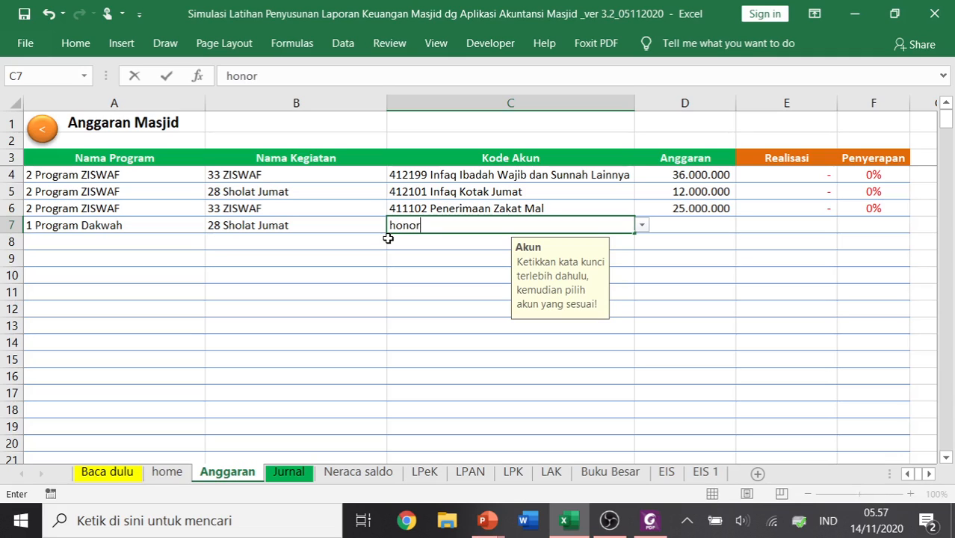
{"action": "left_click", "coordinate": [642, 226]}
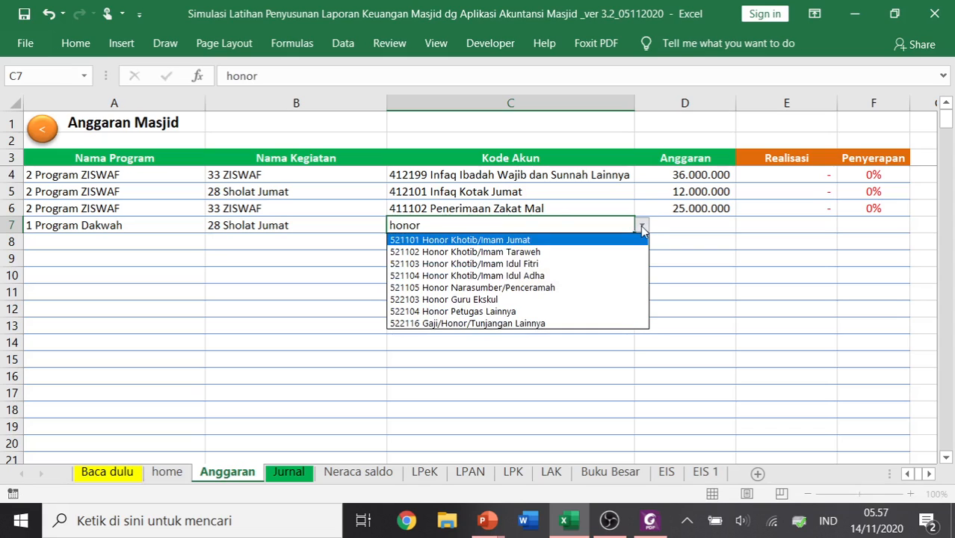
{"action": "left_click", "coordinate": [614, 287]}
{"action": "left_click", "coordinate": [688, 228]}
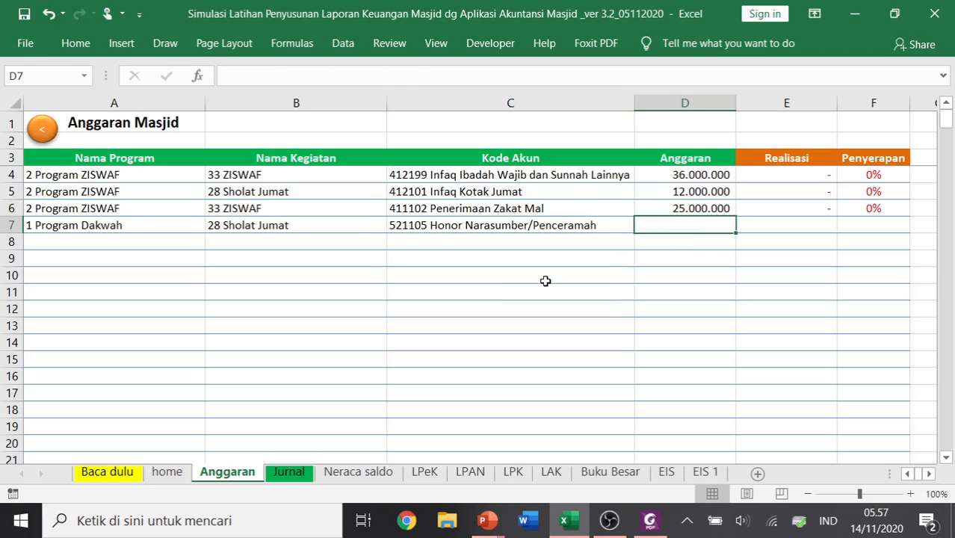
{"action": "type", "text": "9.600.000"}
{"action": "key", "text": "Return"}
Set row 8's program to "6 Manajemen dan Umum" and its activity to "14 Pemeliharaan Aset"
{"action": "key", "text": "Left"}
{"action": "key", "text": "Left"}
{"action": "key", "text": "Left"}
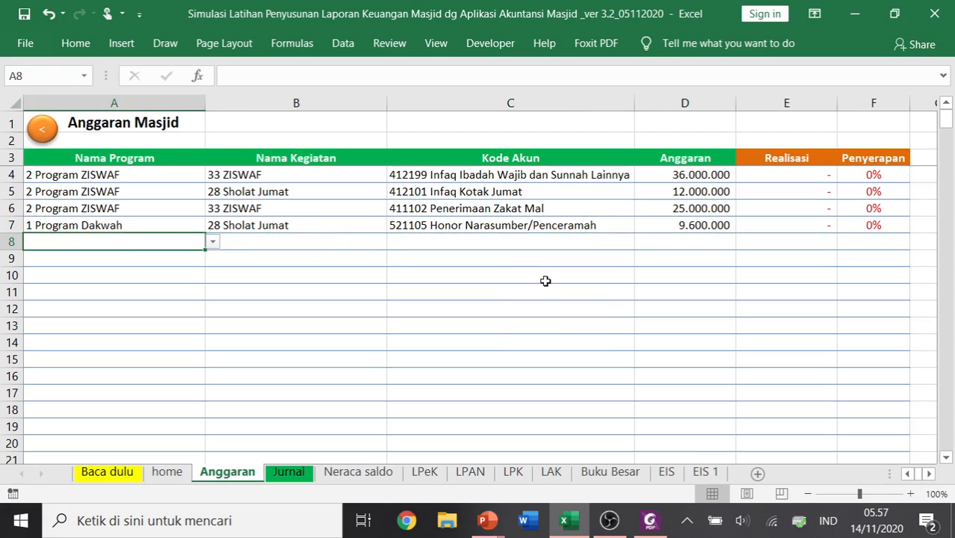
{"action": "left_click", "coordinate": [213, 242]}
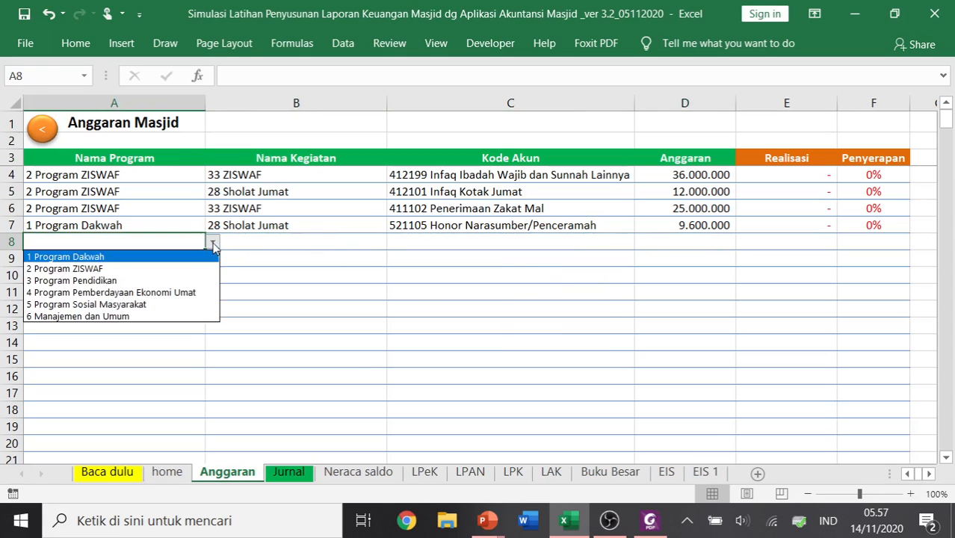
{"action": "left_click", "coordinate": [191, 316]}
{"action": "left_click", "coordinate": [253, 242]}
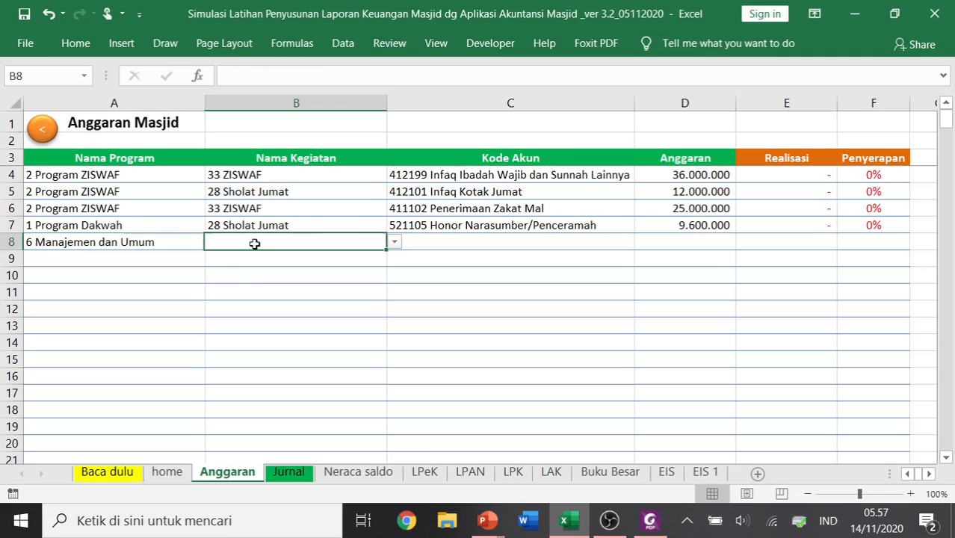
{"action": "left_click", "coordinate": [394, 242]}
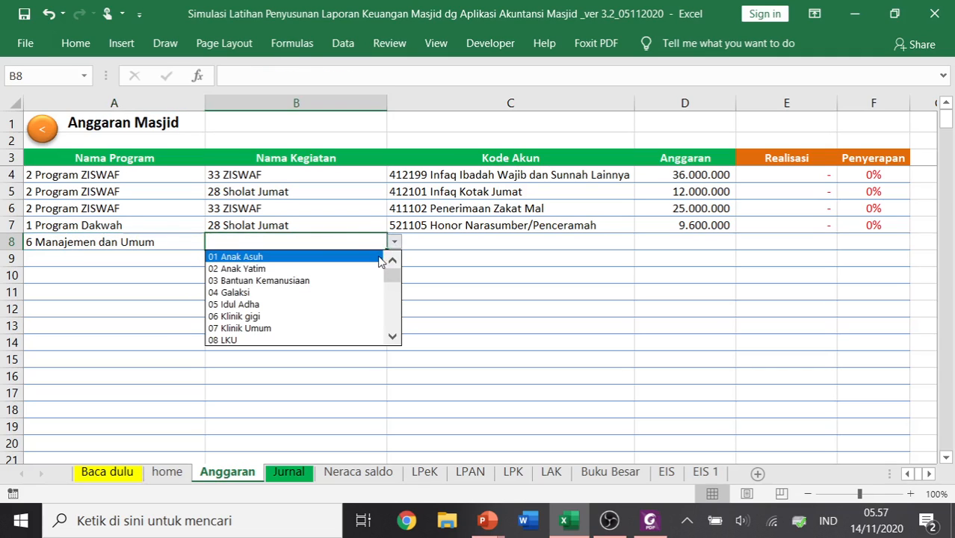
{"action": "left_click_drag", "start_coordinate": [392, 275], "coordinate": [387, 293]}
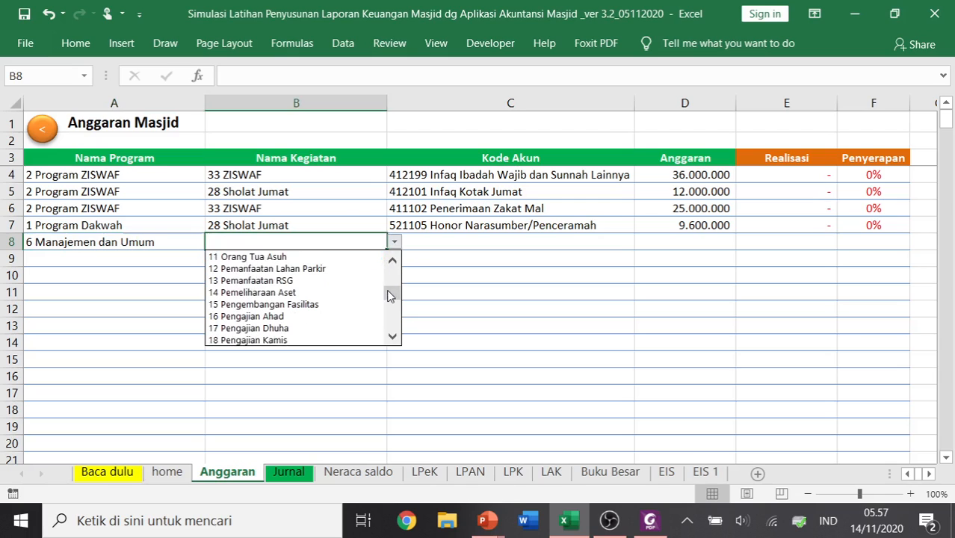
{"action": "left_click", "coordinate": [340, 293]}
Assign account "522104 Honor Petugas Lainnya" to row 8, found with the keyword honor, and budget 12000000
{"action": "left_click", "coordinate": [430, 243]}
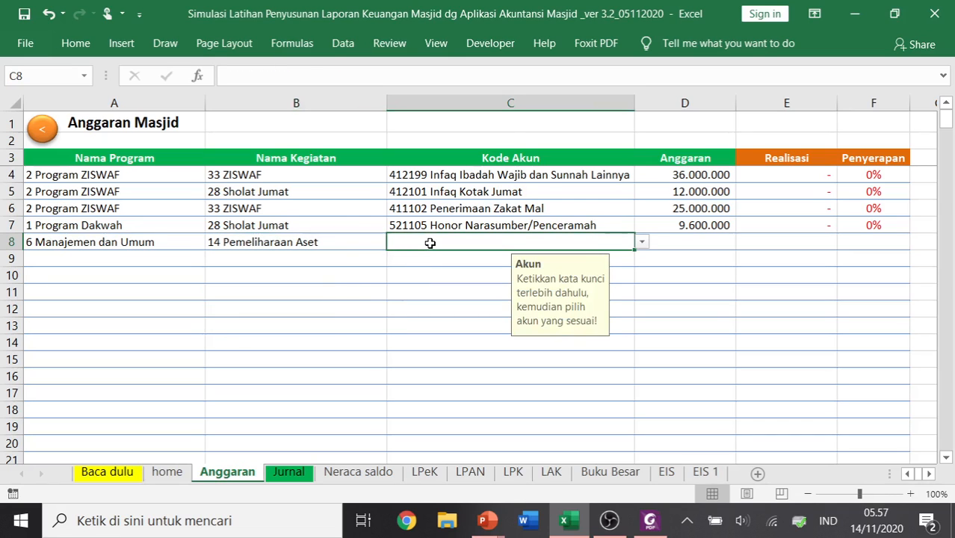
{"action": "type", "text": "honor"}
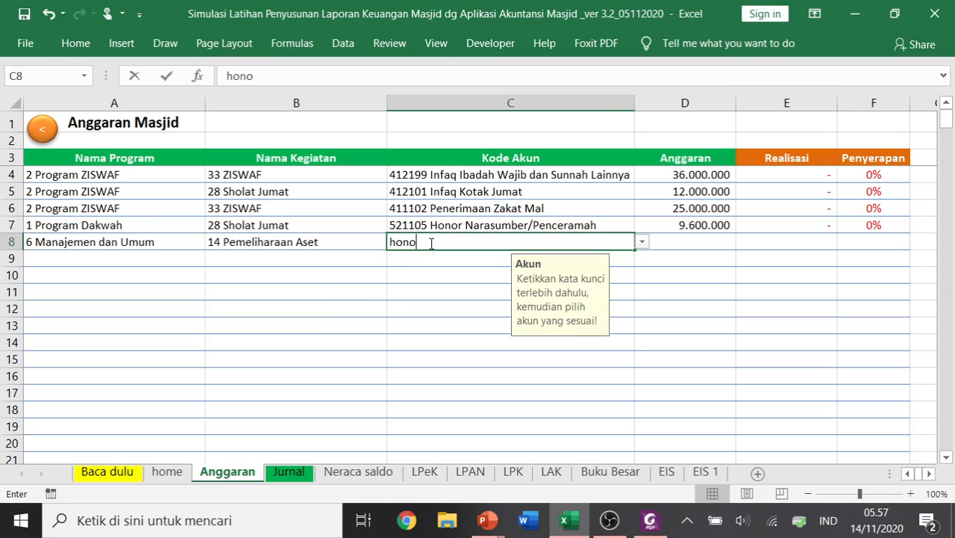
{"action": "left_click", "coordinate": [642, 243]}
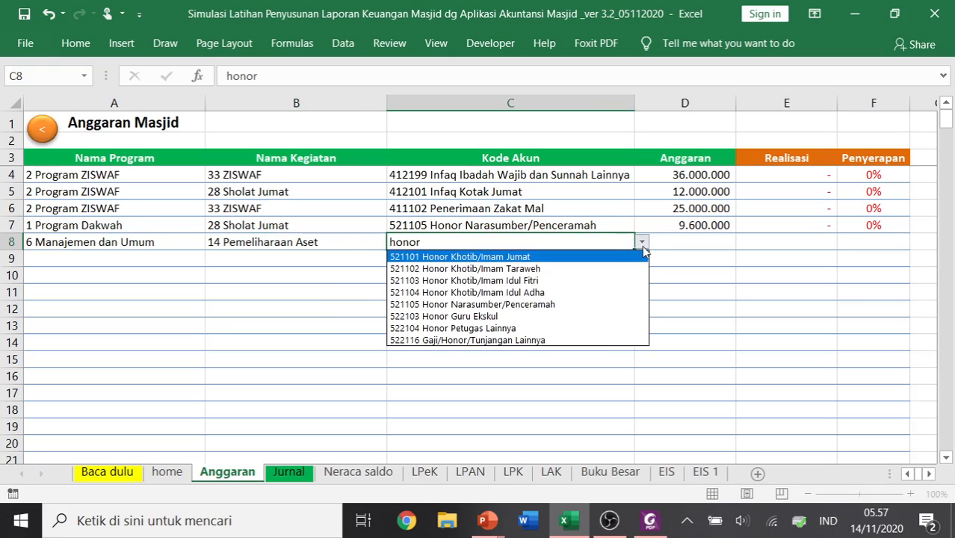
{"action": "left_click", "coordinate": [598, 328]}
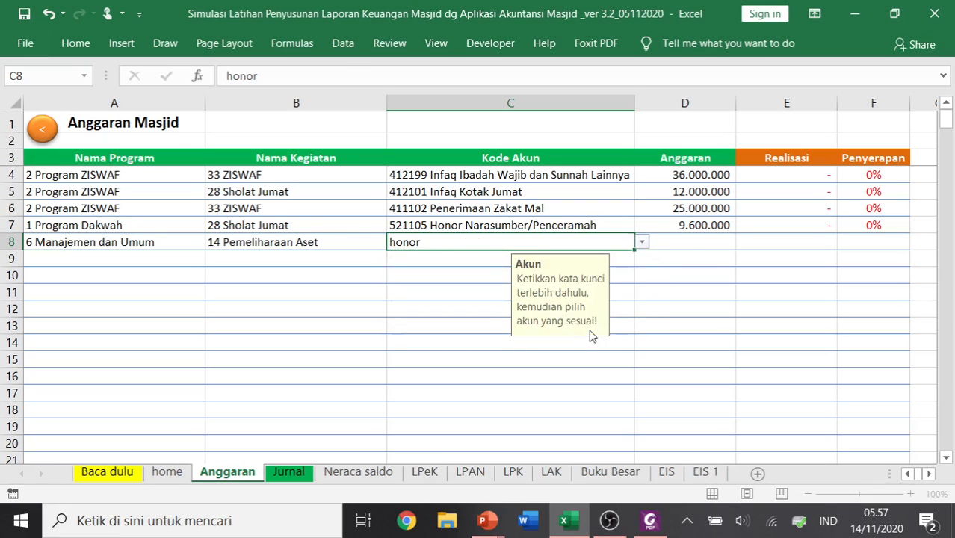
{"action": "left_click", "coordinate": [696, 243]}
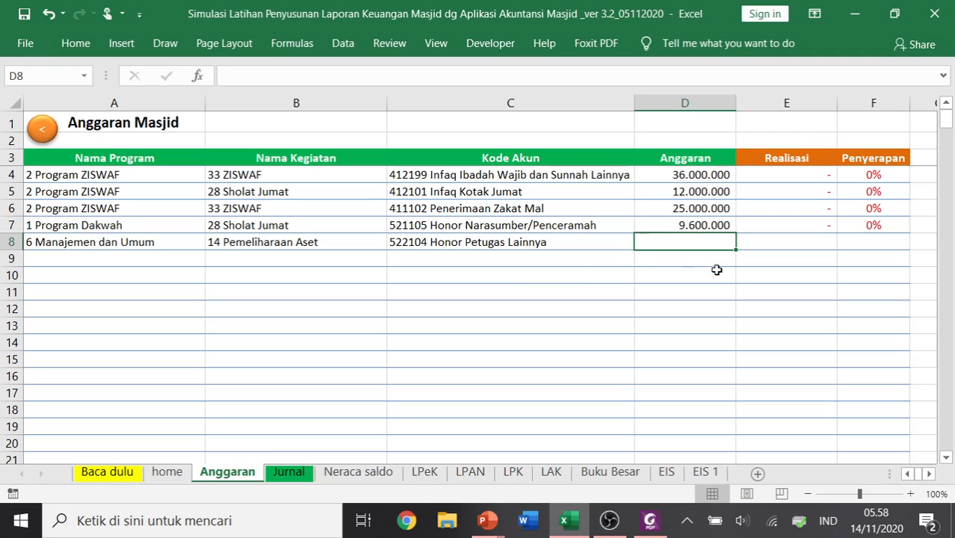
{"action": "type", "text": "12000000"}
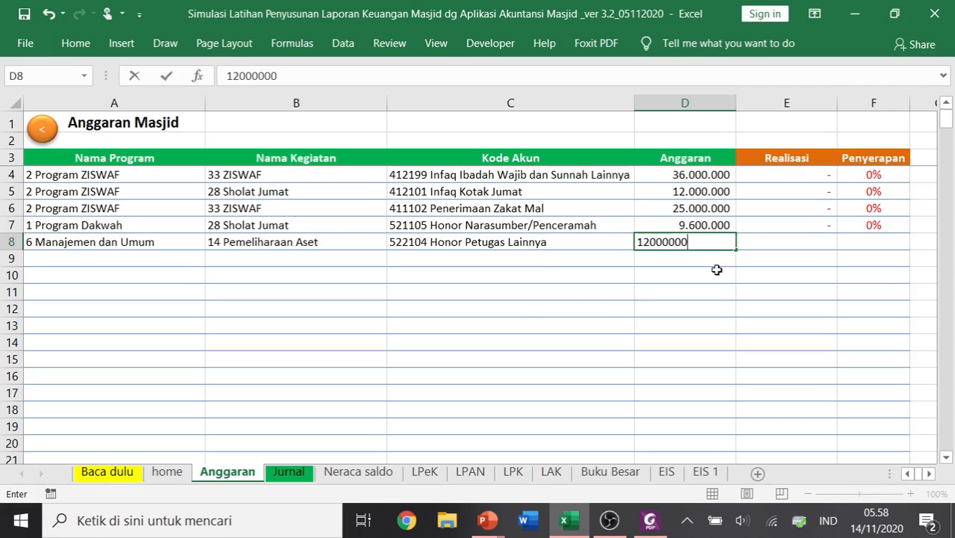
{"action": "key", "text": "Return"}
Fill row 9's program with "6 Manajemen dan Umum" from the row above and set its activity to "10 Operasional"
{"action": "key", "text": "Left"}
{"action": "key", "text": "Left"}
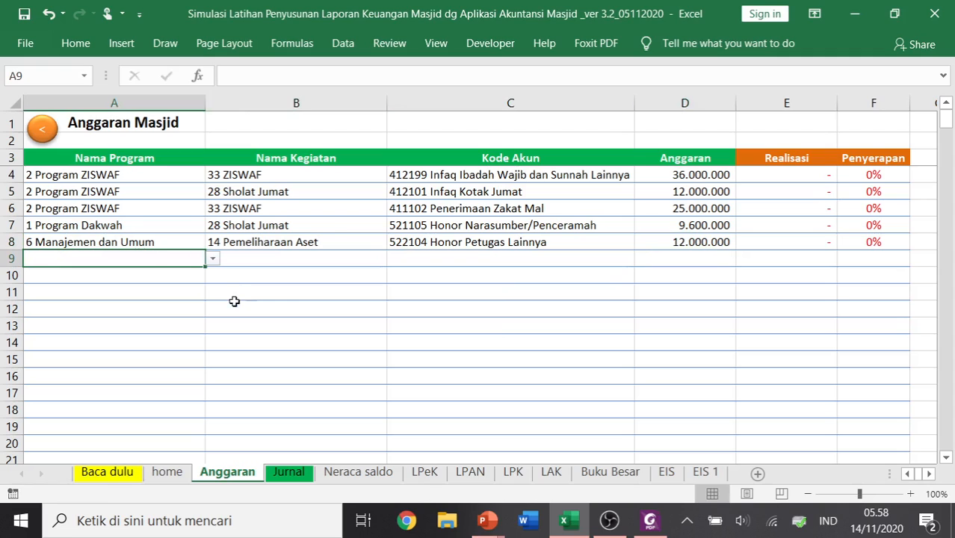
{"action": "key", "text": "ctrl+d"}
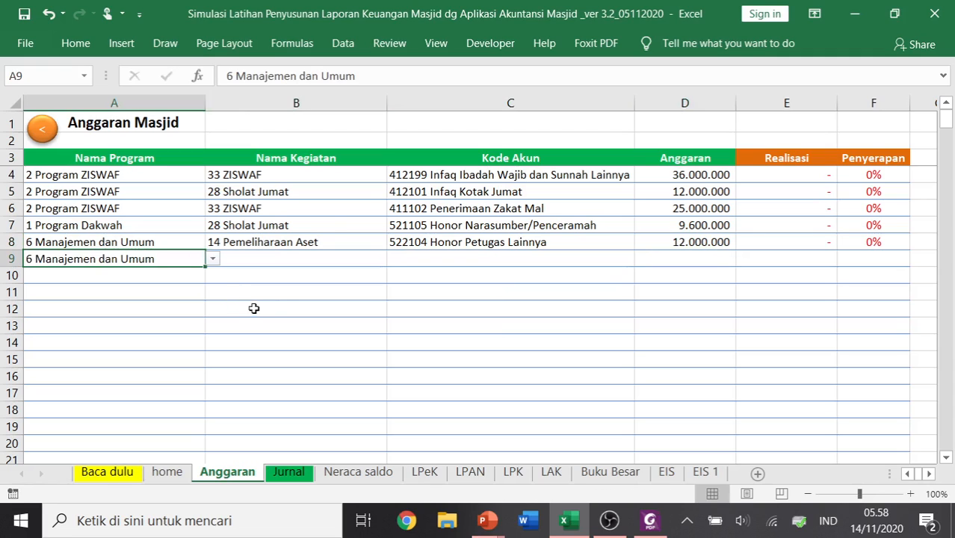
{"action": "left_click", "coordinate": [374, 260]}
{"action": "left_click", "coordinate": [395, 260]}
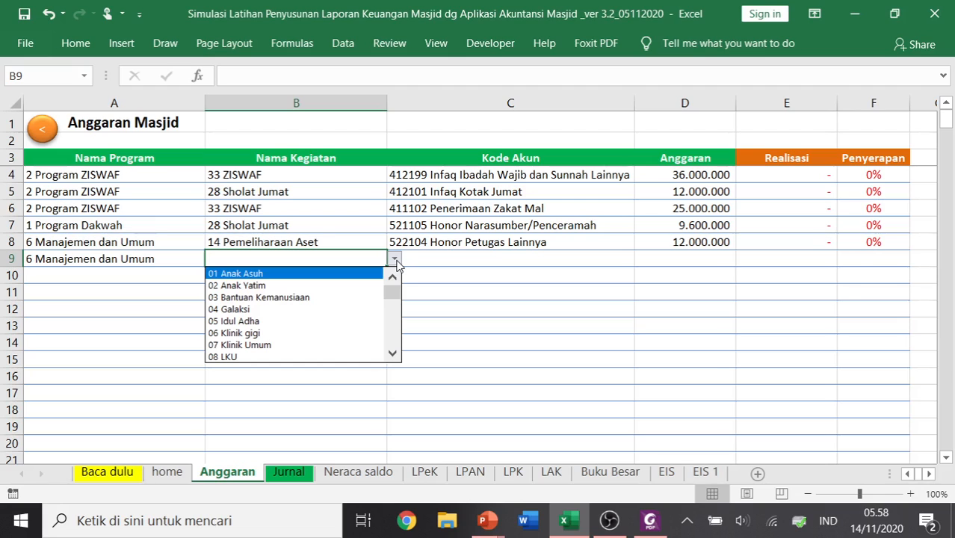
{"action": "left_click_drag", "start_coordinate": [390, 296], "coordinate": [391, 303]}
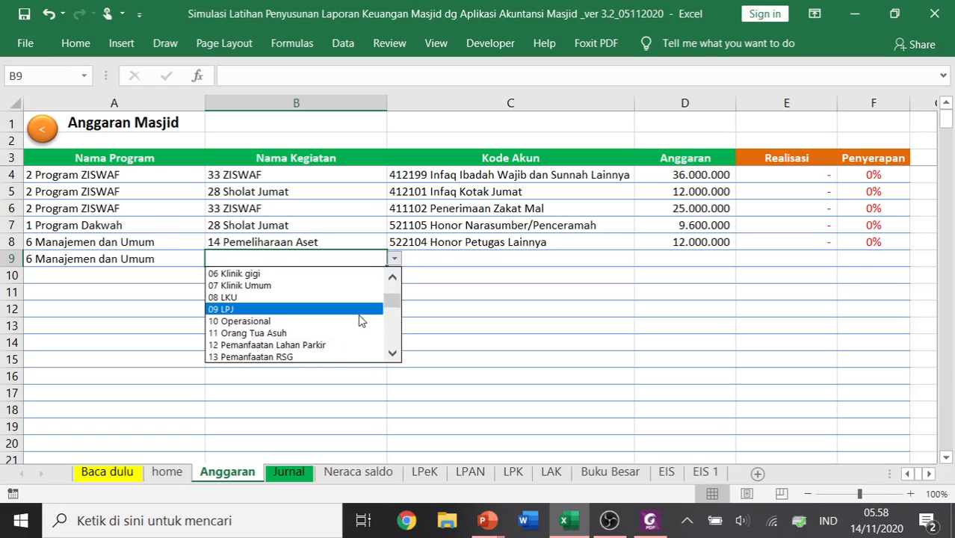
{"action": "left_click", "coordinate": [363, 320]}
Assign account "121502 Peralatan Elektronik Kantor" to row 9, found with the keyword peralatan, and budget 5.000.000
{"action": "left_click", "coordinate": [437, 261]}
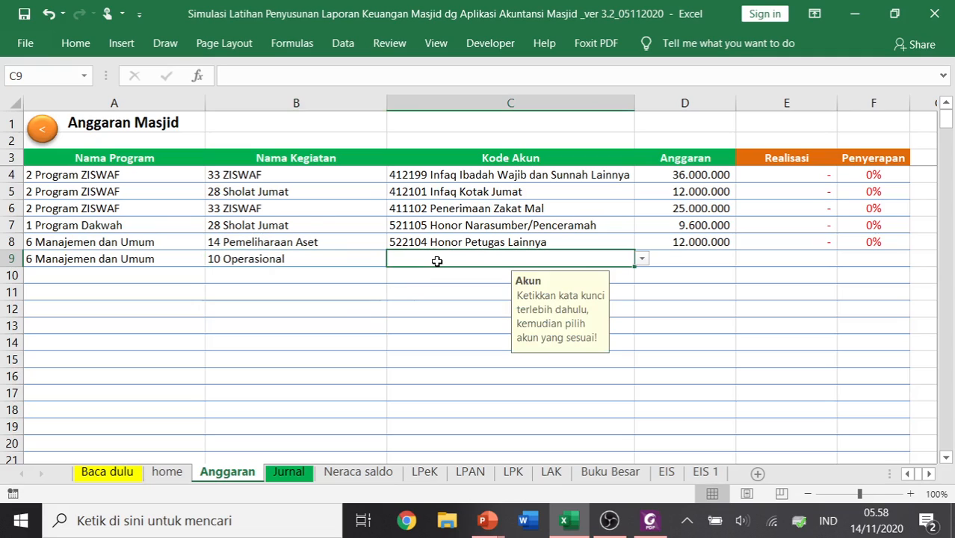
{"action": "type", "text": "elek"}
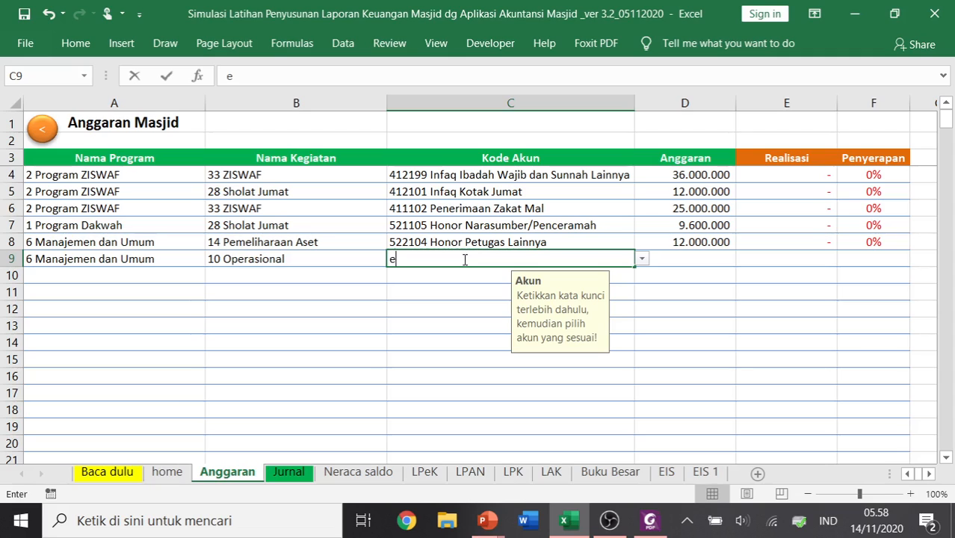
{"action": "key", "text": "BackSpace"}
{"action": "key", "text": "BackSpace"}
{"action": "key", "text": "BackSpace"}
{"action": "key", "text": "BackSpace"}
{"action": "type", "text": "peralatan"}
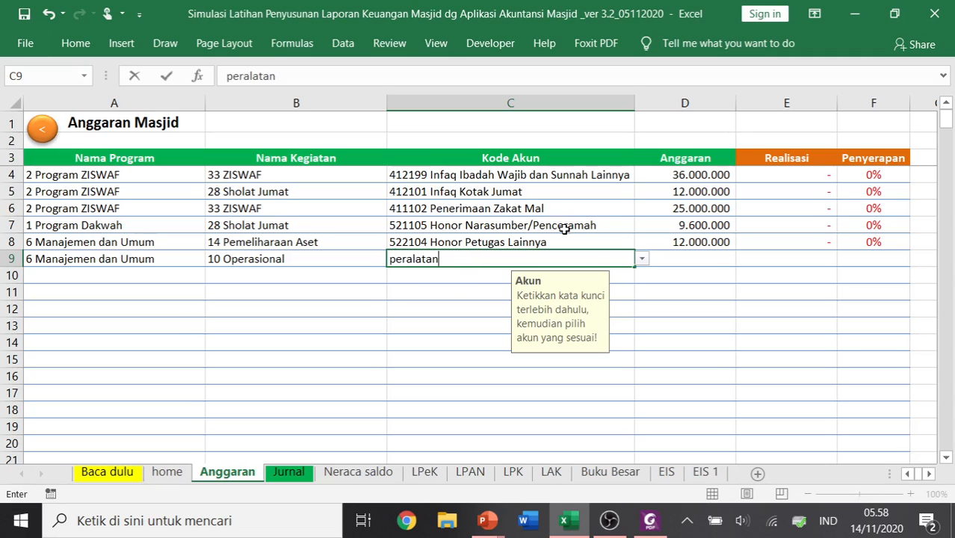
{"action": "left_click", "coordinate": [642, 258]}
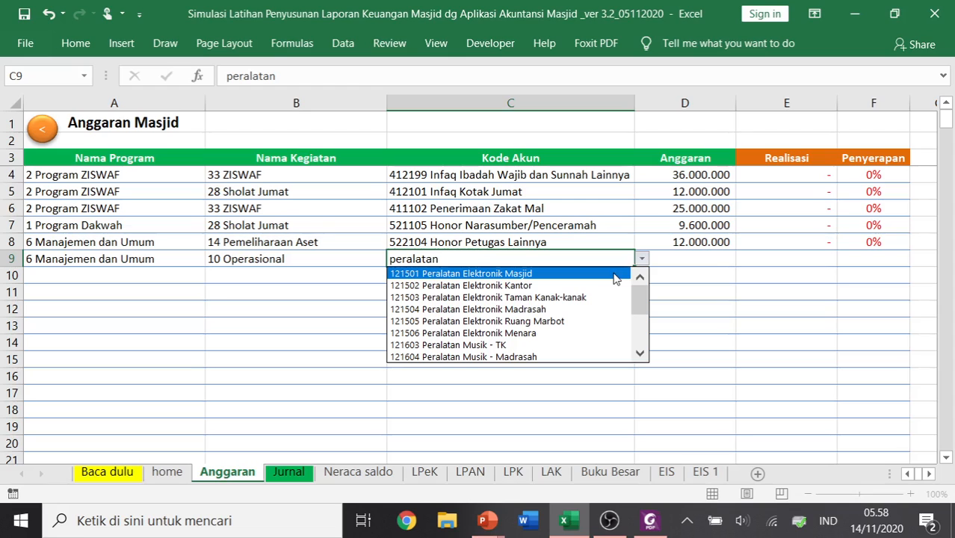
{"action": "left_click", "coordinate": [612, 285]}
{"action": "left_click", "coordinate": [668, 262]}
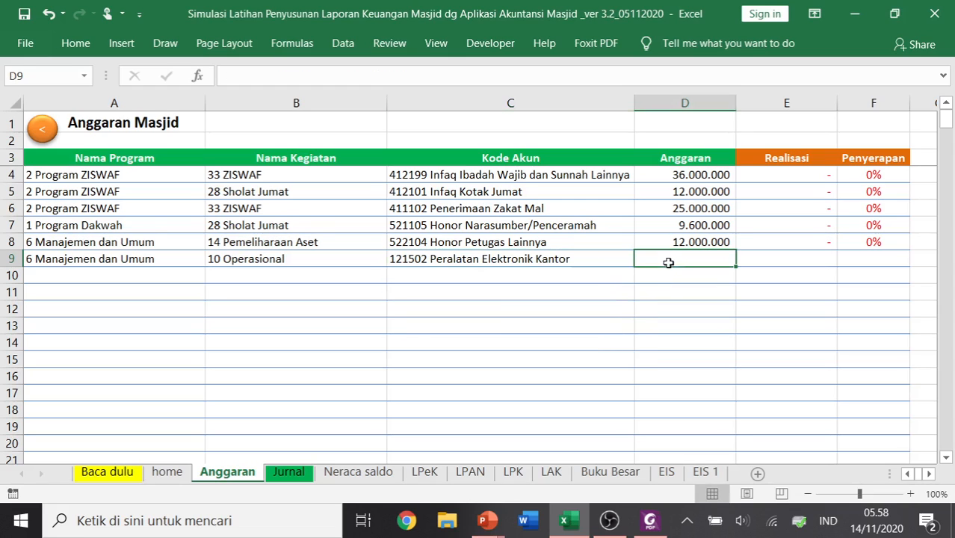
{"action": "type", "text": "5"}
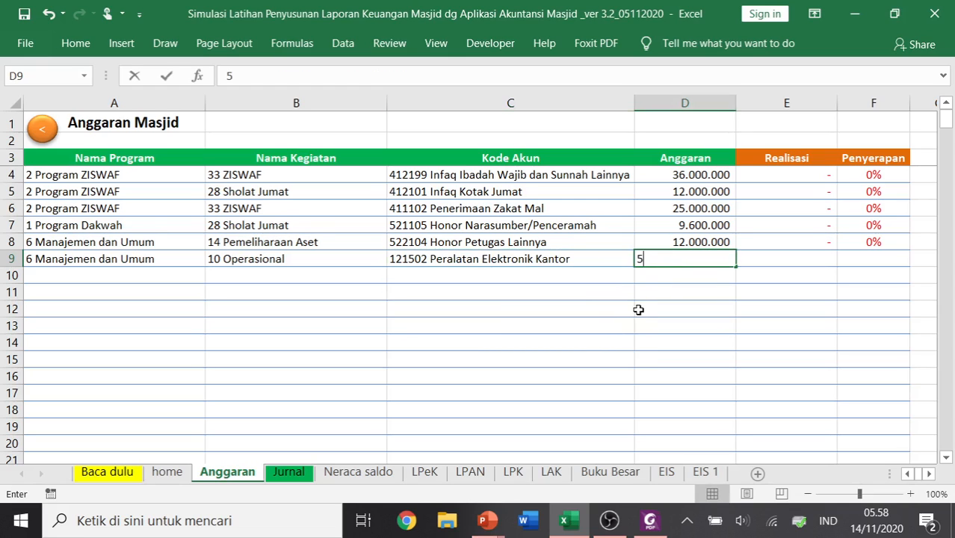
{"action": "type", "text": ".000.000"}
{"action": "key", "text": "Return"}
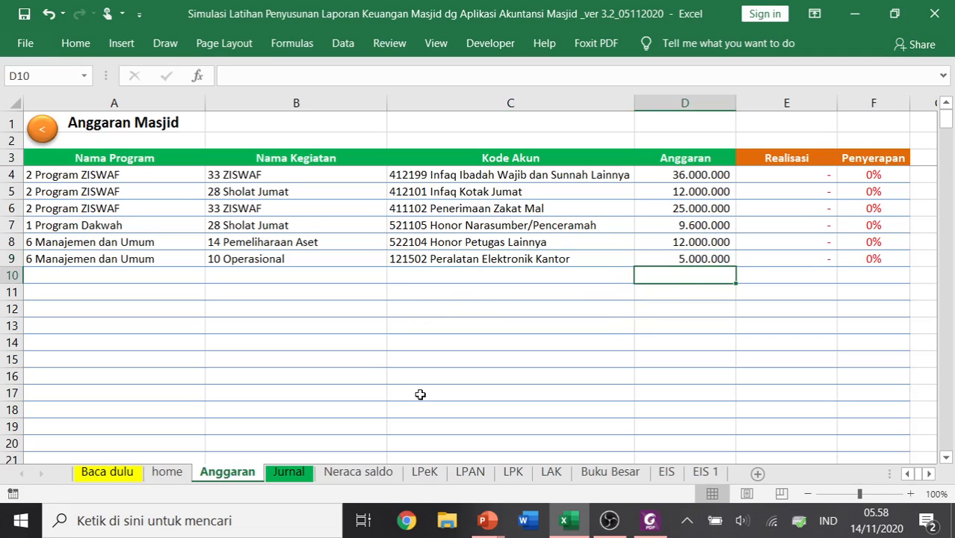
Refresh the per-program pivot table on the EIS sheet and check the budget chart and summary
{"action": "left_click", "coordinate": [665, 472]}
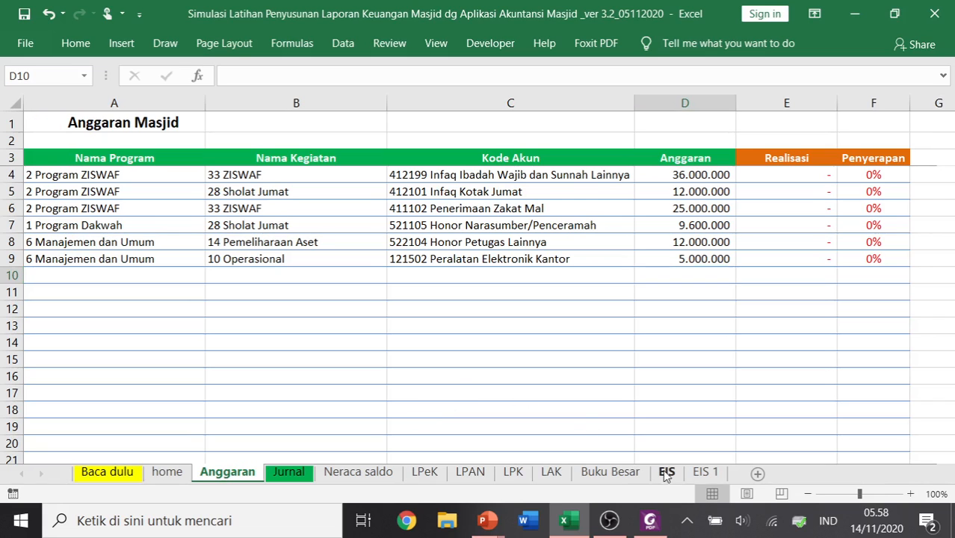
{"action": "left_click", "coordinate": [666, 473]}
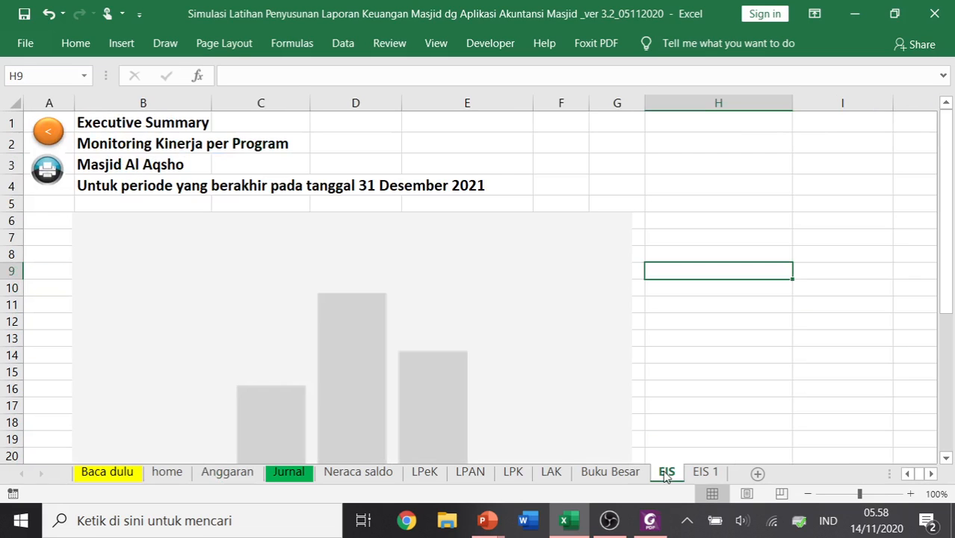
{"action": "scroll", "coordinate": [693, 378], "scroll_direction": "down", "scroll_amount": 5}
{"action": "left_click", "coordinate": [644, 370]}
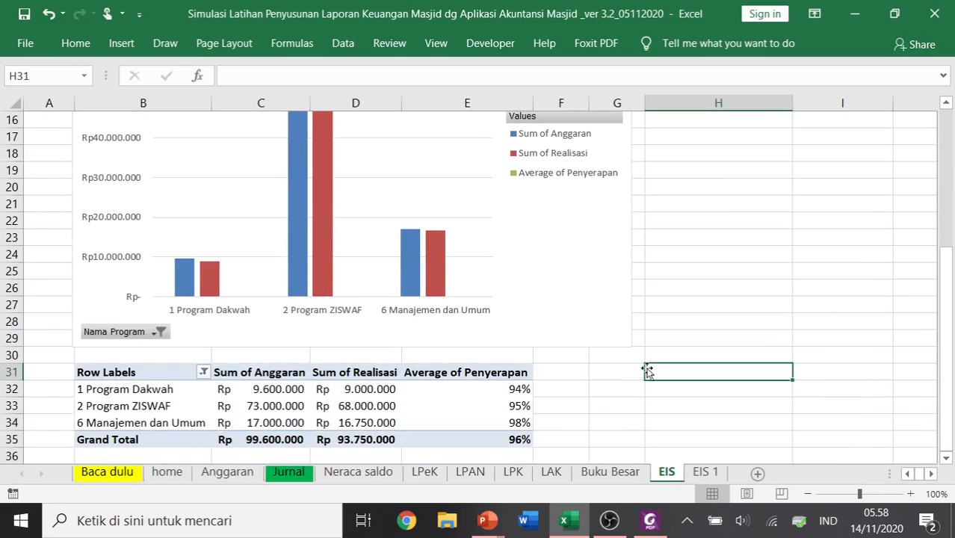
{"action": "right_click", "coordinate": [254, 406]}
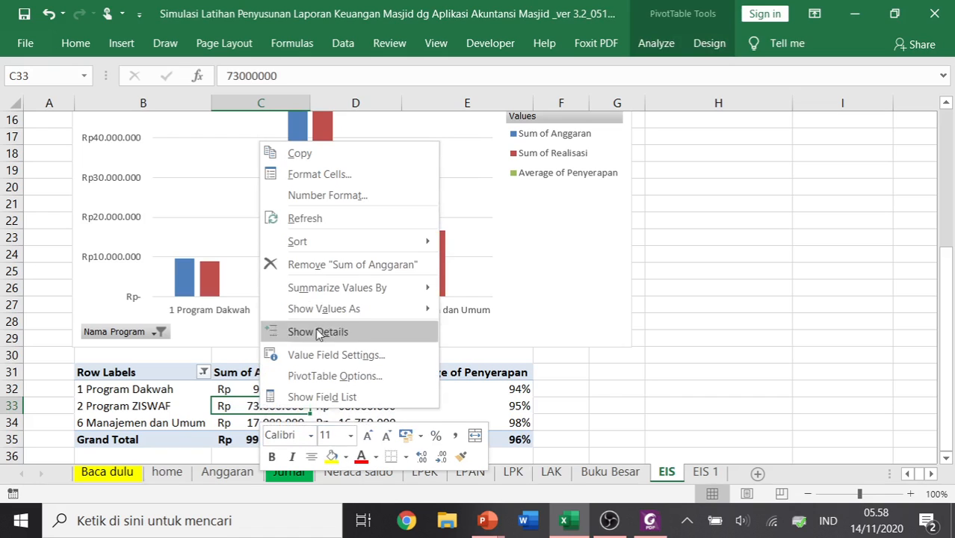
{"action": "left_click", "coordinate": [331, 219]}
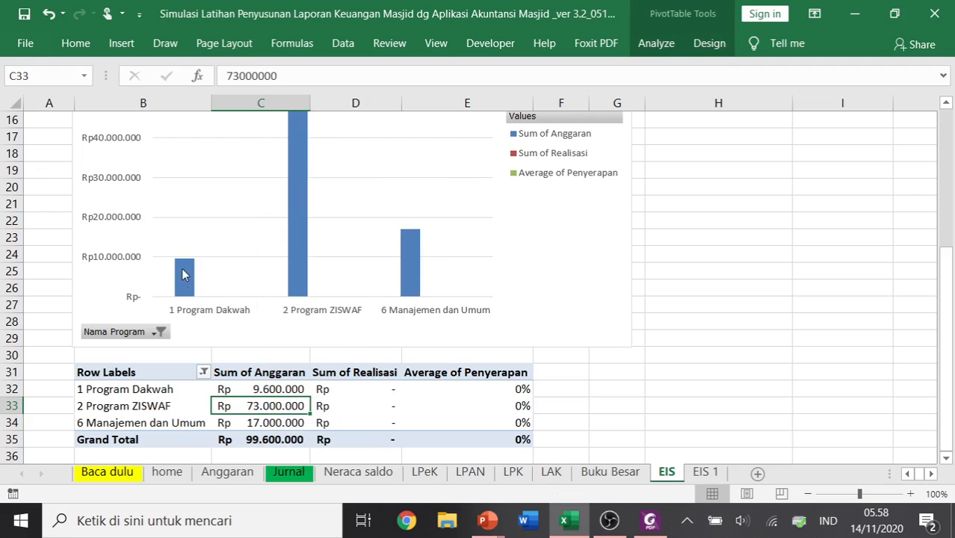
{"action": "mouse_move", "coordinate": [188, 281]}
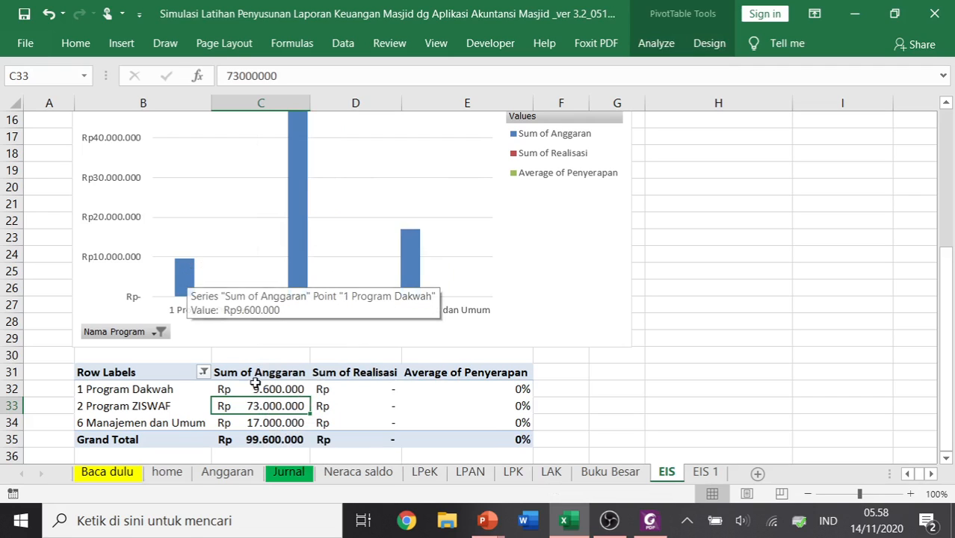
{"action": "scroll", "coordinate": [301, 347], "scroll_direction": "up", "scroll_amount": 5}
{"action": "scroll", "coordinate": [300, 345], "scroll_direction": "down", "scroll_amount": 2}
{"action": "mouse_move", "coordinate": [298, 348]}
{"action": "scroll", "coordinate": [298, 348], "scroll_direction": "down", "scroll_amount": 3}
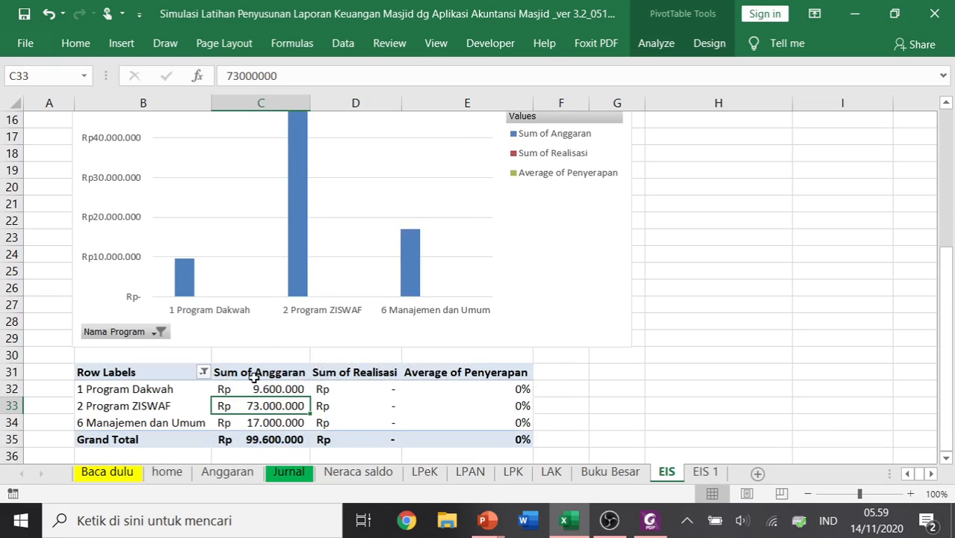
{"action": "mouse_move", "coordinate": [248, 399]}
Review the budget chart and table by program and activity on the EIS 1 sheet, and return to the home sheet
{"action": "left_click", "coordinate": [699, 473]}
{"action": "scroll", "coordinate": [593, 418], "scroll_direction": "down", "scroll_amount": 5}
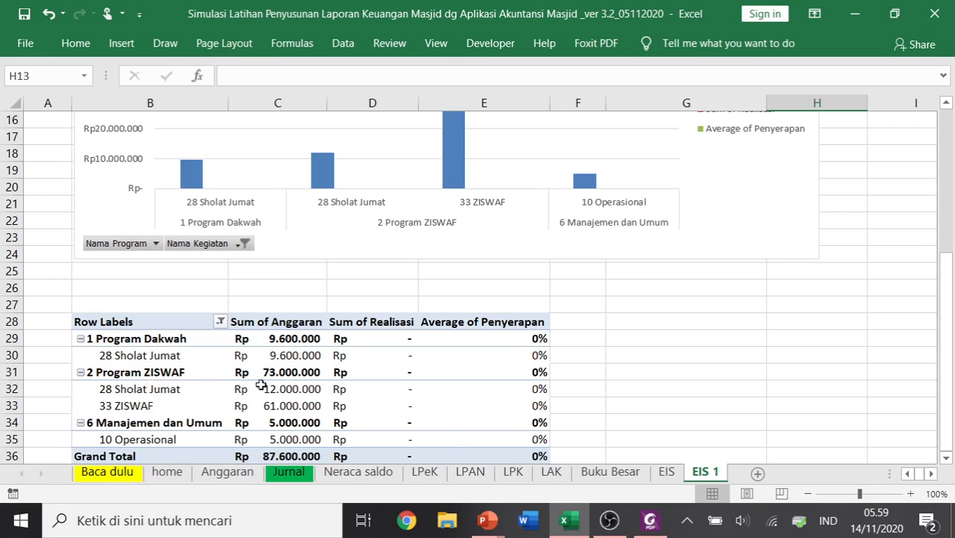
{"action": "scroll", "coordinate": [292, 356], "scroll_direction": "up", "scroll_amount": 5}
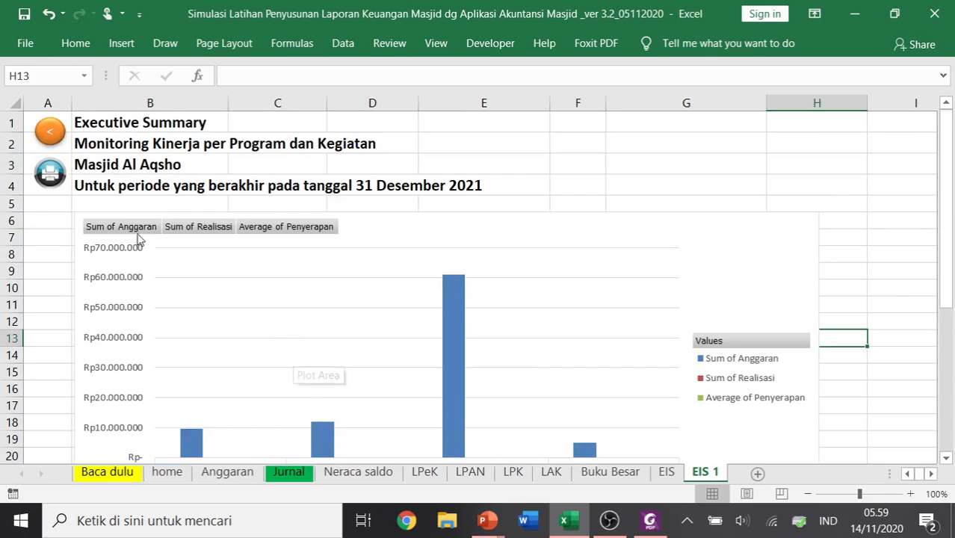
{"action": "left_click", "coordinate": [49, 132]}
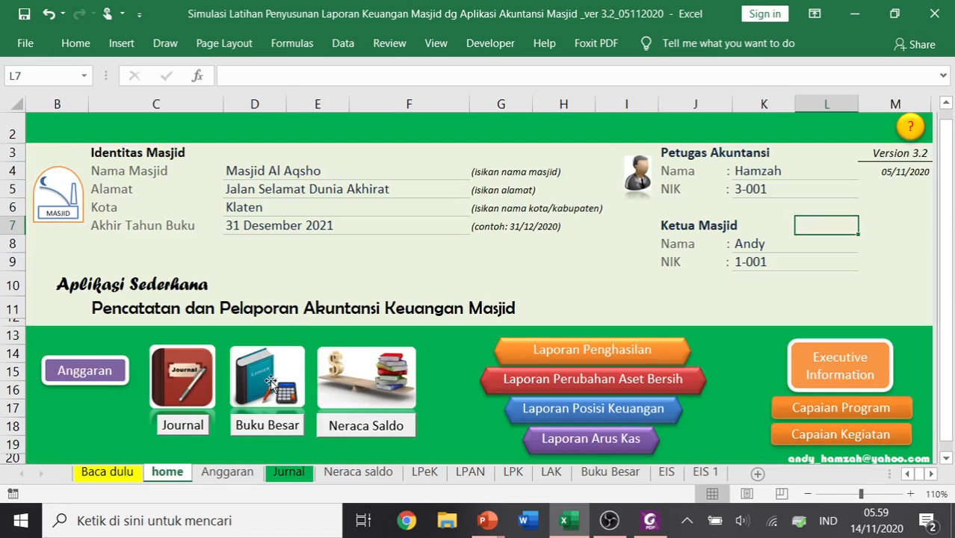